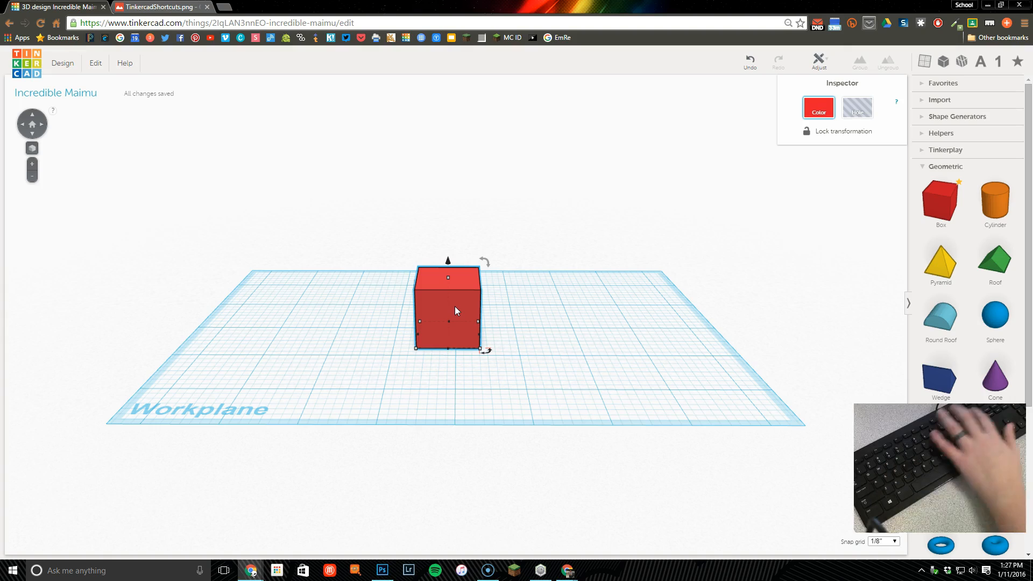
Delete the red box, and practise deleting a newly placed cylinder and pyramid as well.
key(Delete)
drag(995, 201, 462, 337)
key(Delete)
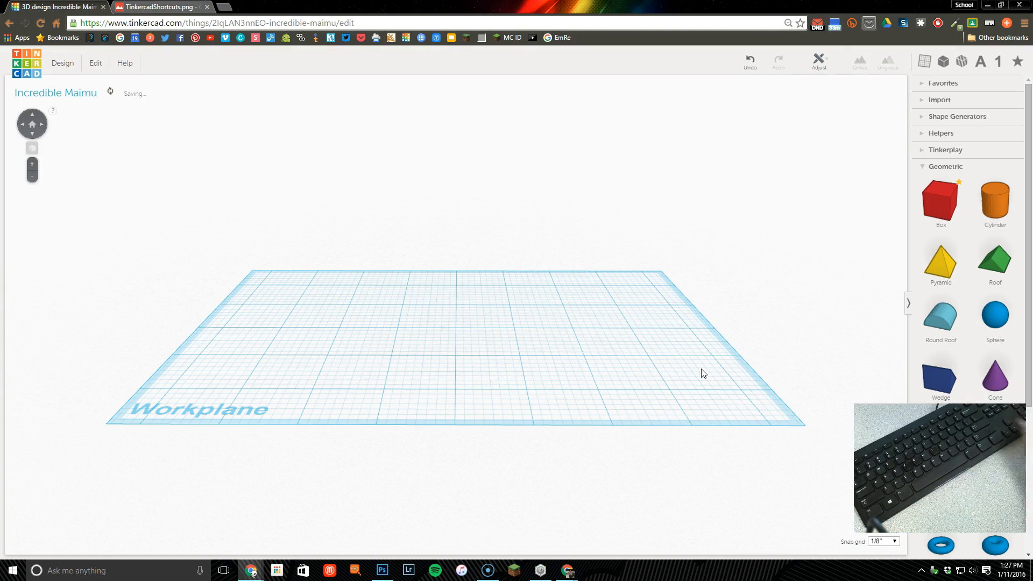
drag(939, 267, 379, 393)
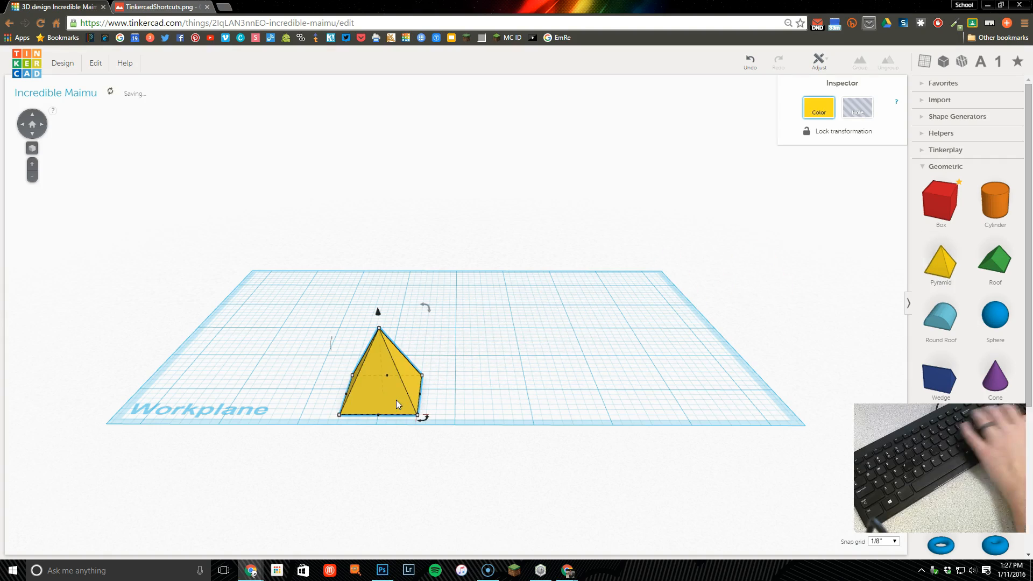
key(Delete)
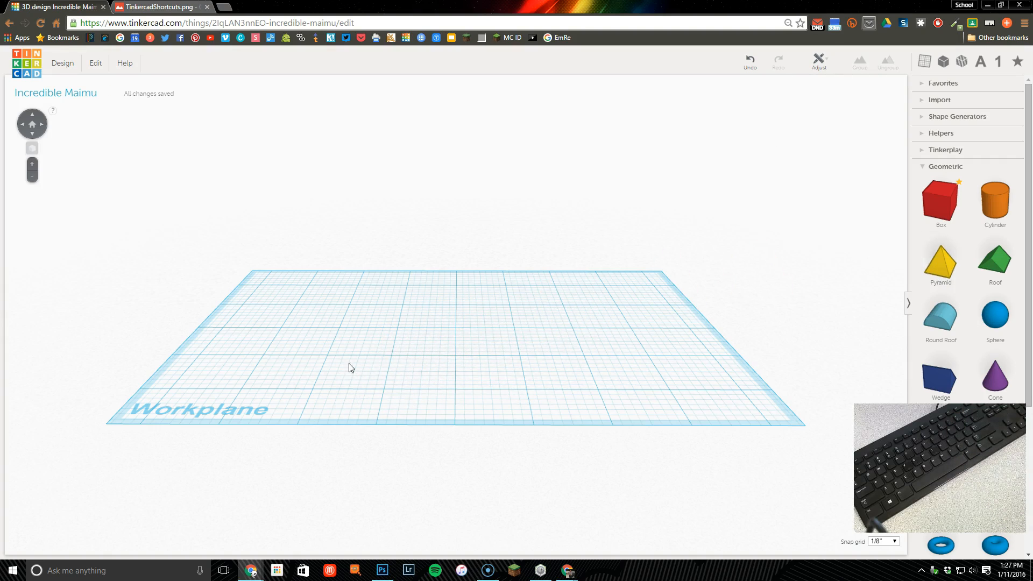
Consult the movement shortcuts in TinkercadShortcuts.png, and place a red box on the workplane and nudge it sideways.
click(162, 7)
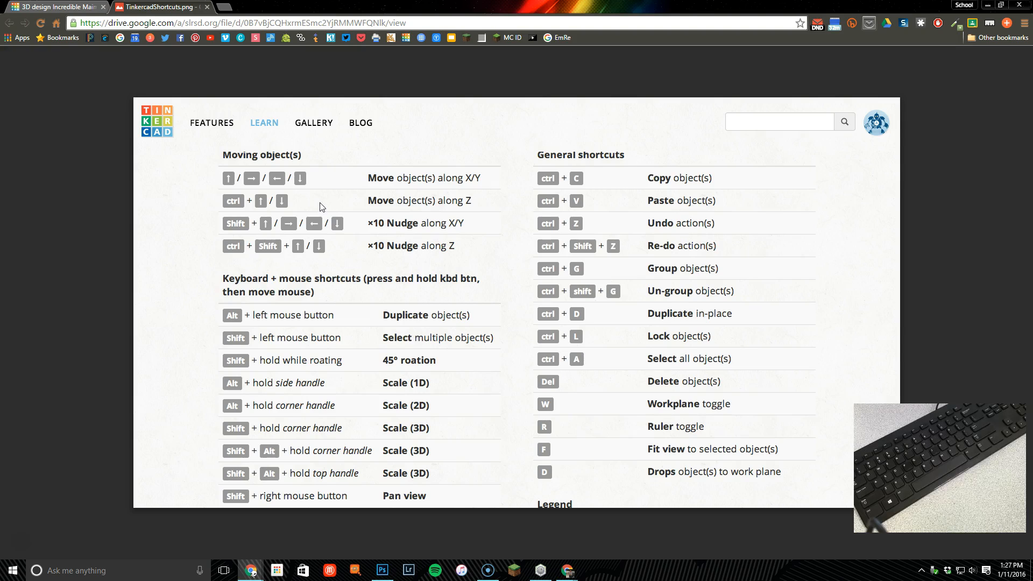
click(55, 8)
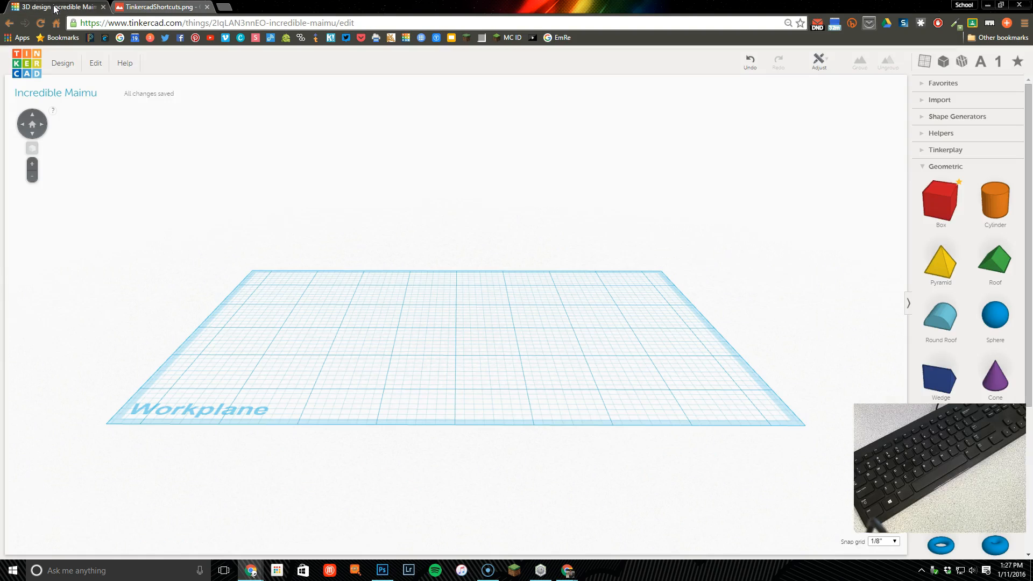
drag(914, 218, 410, 300)
key(Right)
key(Right)
key(Right)
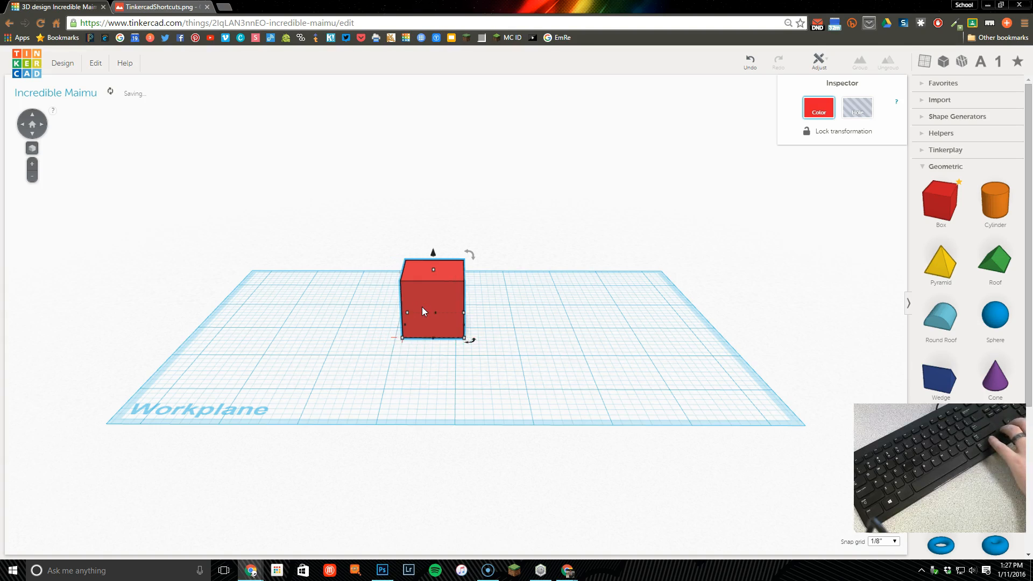
Move the red box leftward across the workplane in single grid steps.
key(Left)
key(Left)
key(Left)
key(Left)
key(Left)
key(Left)
key(Left)
key(Left)
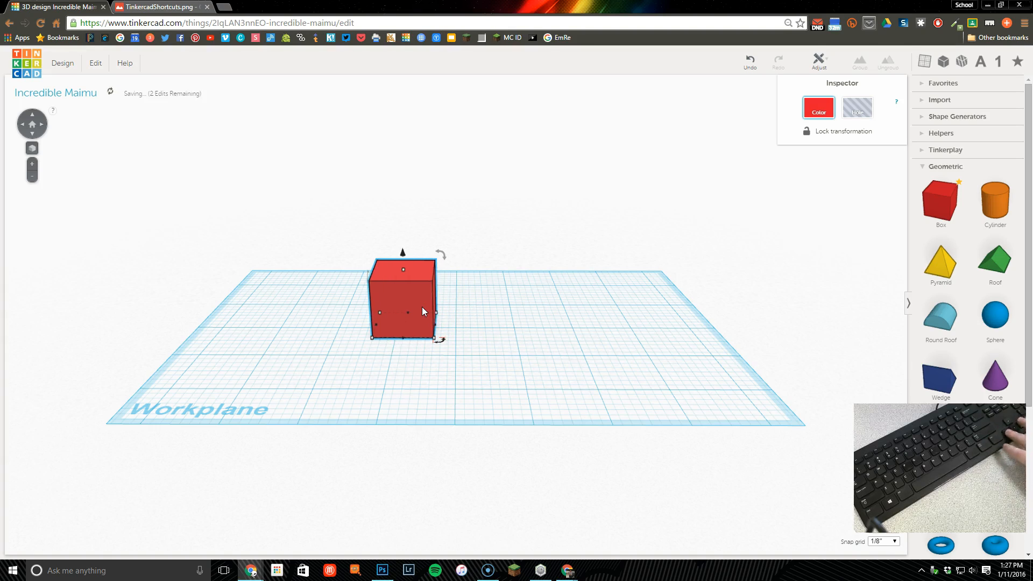
key(Left)
key(Left)
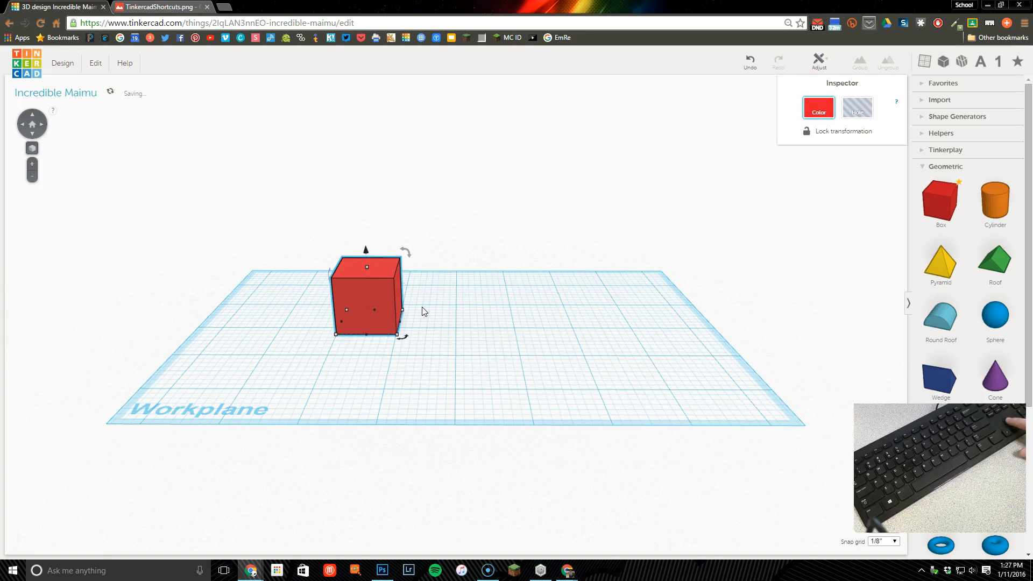
Nudge the red box a few more grid steps back and forth, and delete it.
key(Right)
key(Right)
key(Right)
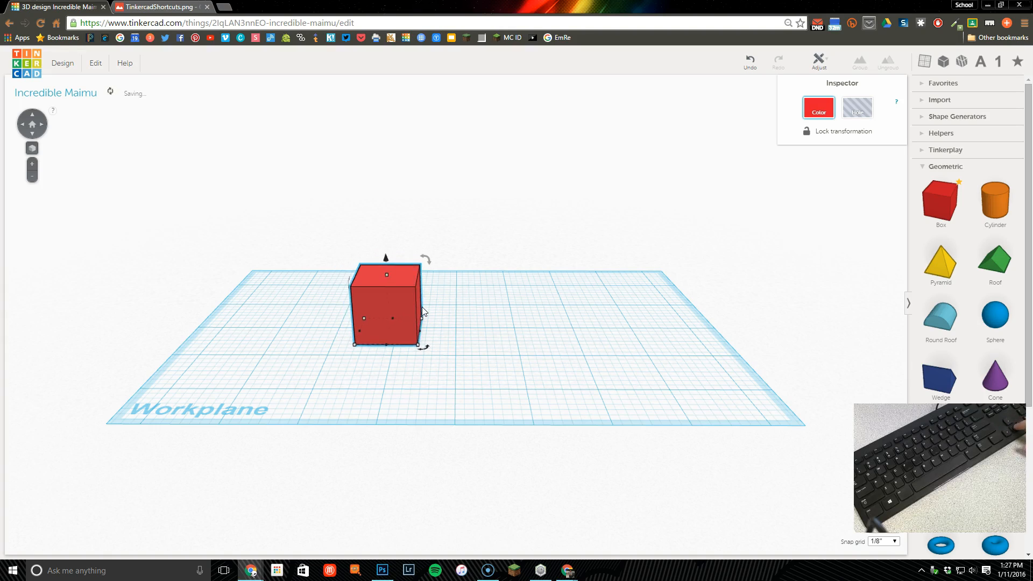
key(Left)
key(Left)
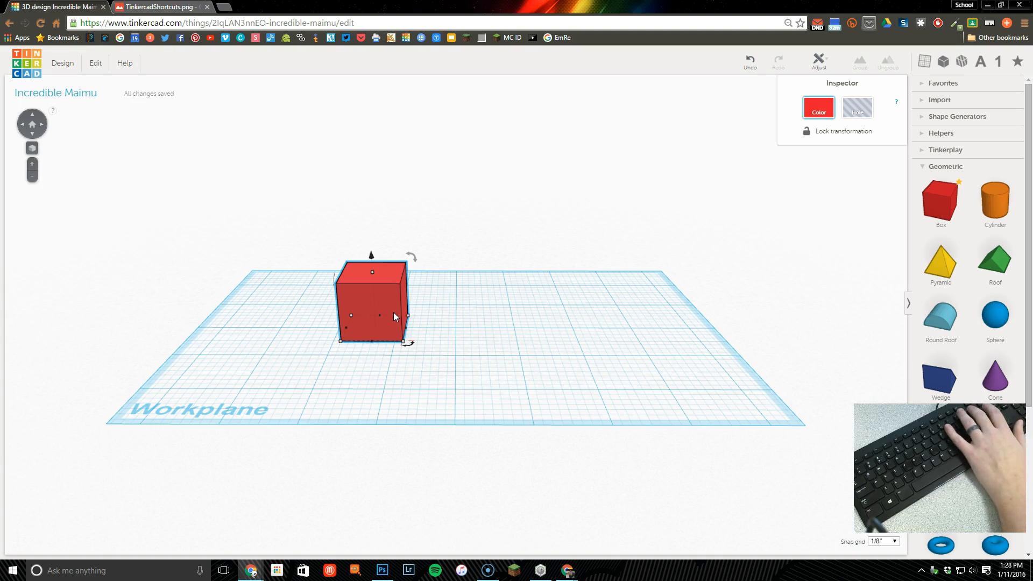
key(Delete)
Place a new red box near the middle of the workplane and raise it five grid steps along Z.
key(ctrl+Tab)
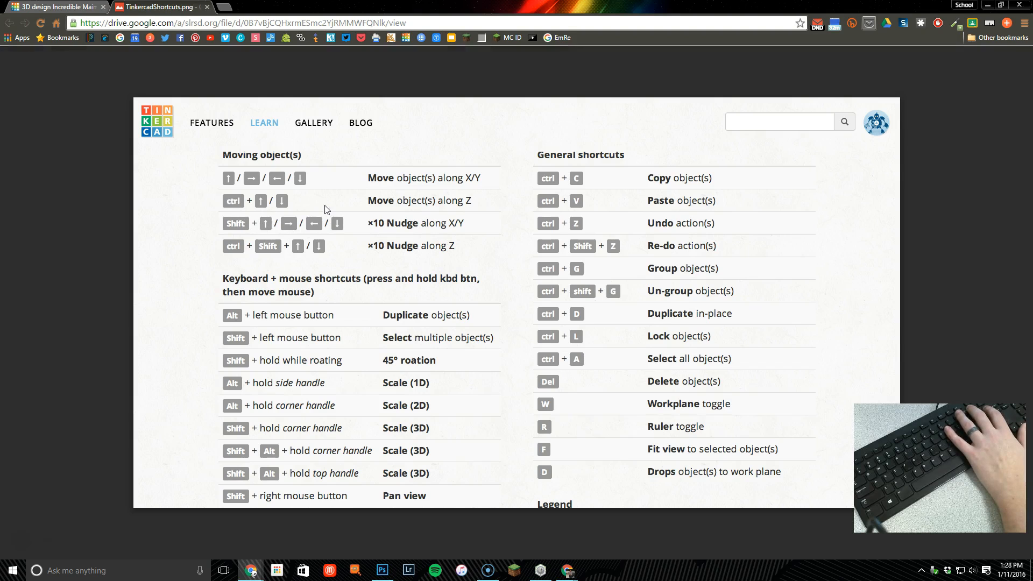
click(91, 12)
drag(941, 202, 446, 337)
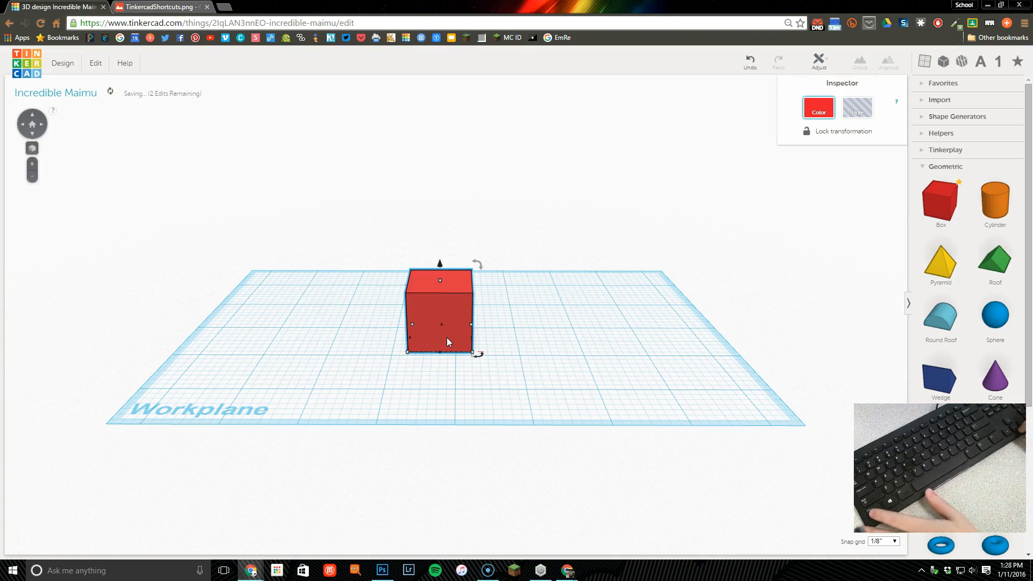
key(ctrl+Up)
key(ctrl+Up)
key(ctrl+Up)
key(ctrl+Up)
key(ctrl+Up)
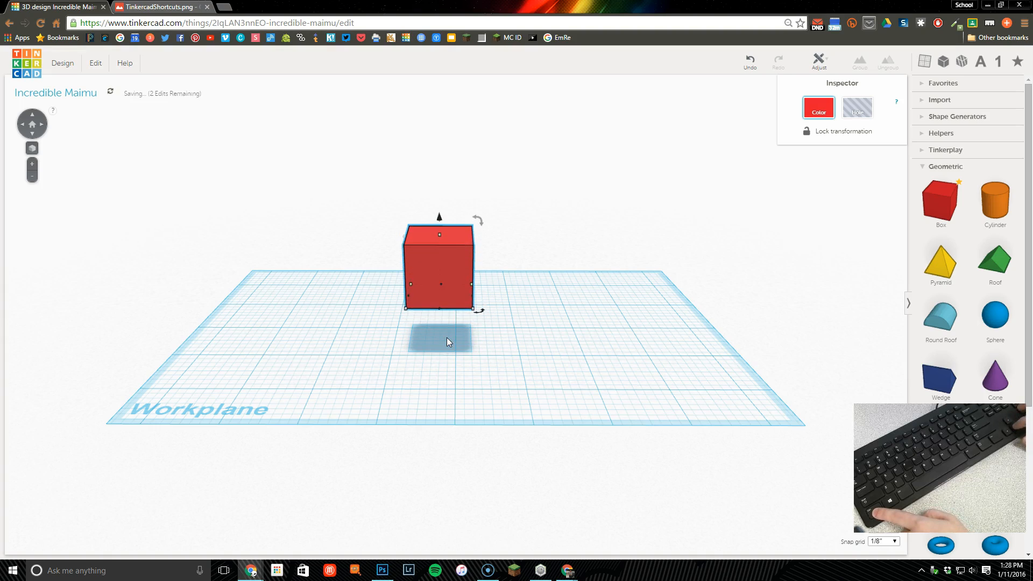
Lower the red box five grid steps along Z onto the workplane.
key(ctrl+Down)
key(ctrl+Down)
key(ctrl+Down)
key(ctrl+Down)
key(ctrl+Down)
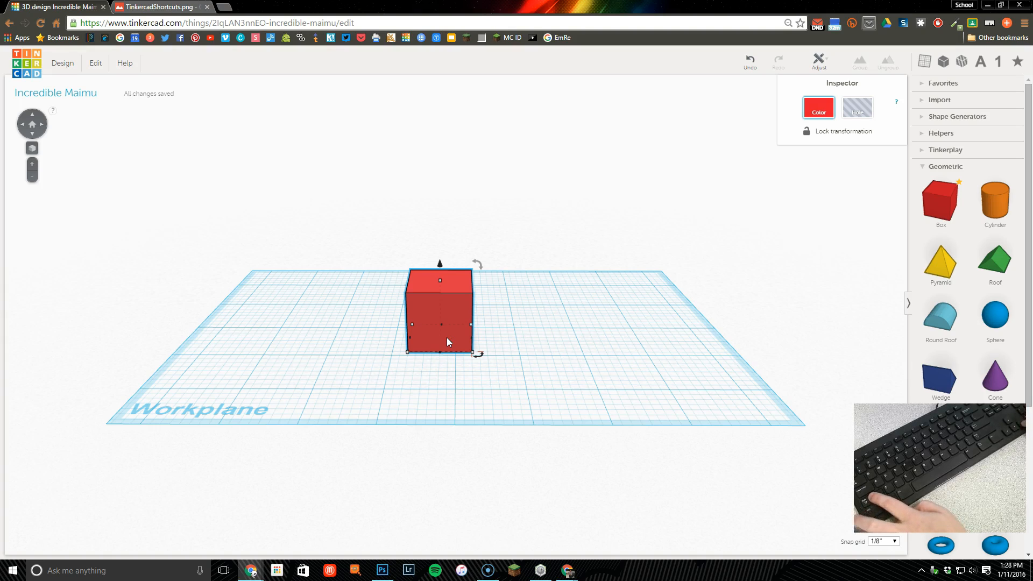
Move the red box left and right along X using ×10 nudges.
key(shift+Left)
key(shift+Right)
key(shift+Right)
key(shift+Left)
key(shift+Left)
key(shift+Right)
key(shift+Right)
key(shift+Left)
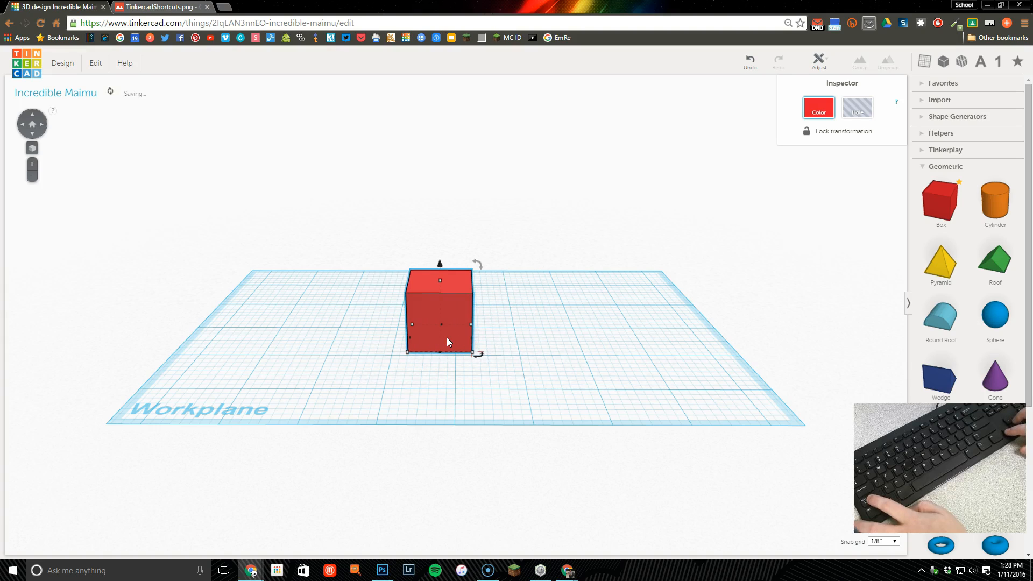
Compare single-step nudges with ×10 nudges by moving the red box left and right with each.
key(Left)
key(Left)
key(Right)
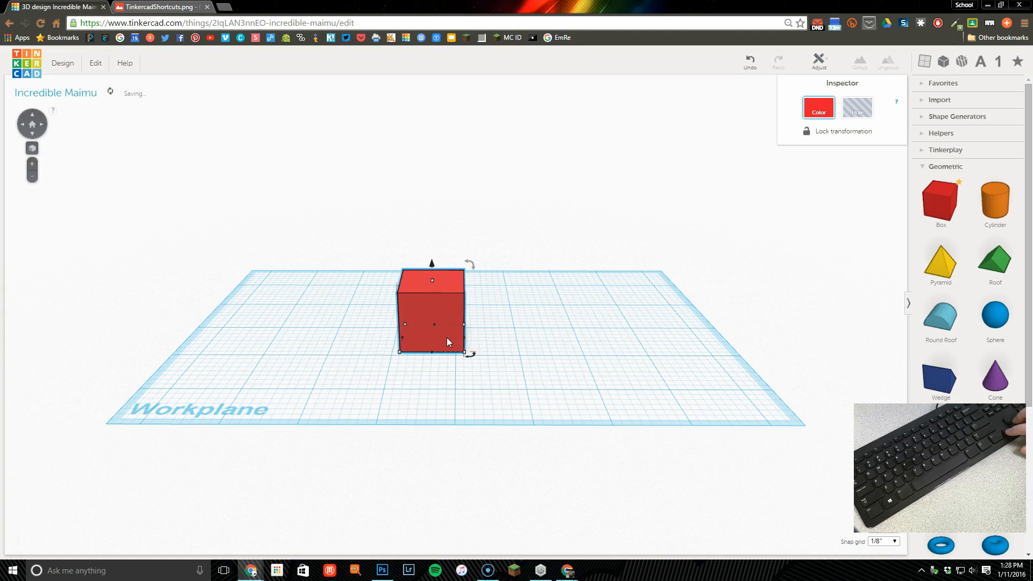
key(Right)
key(shift+Left)
key(shift+Right)
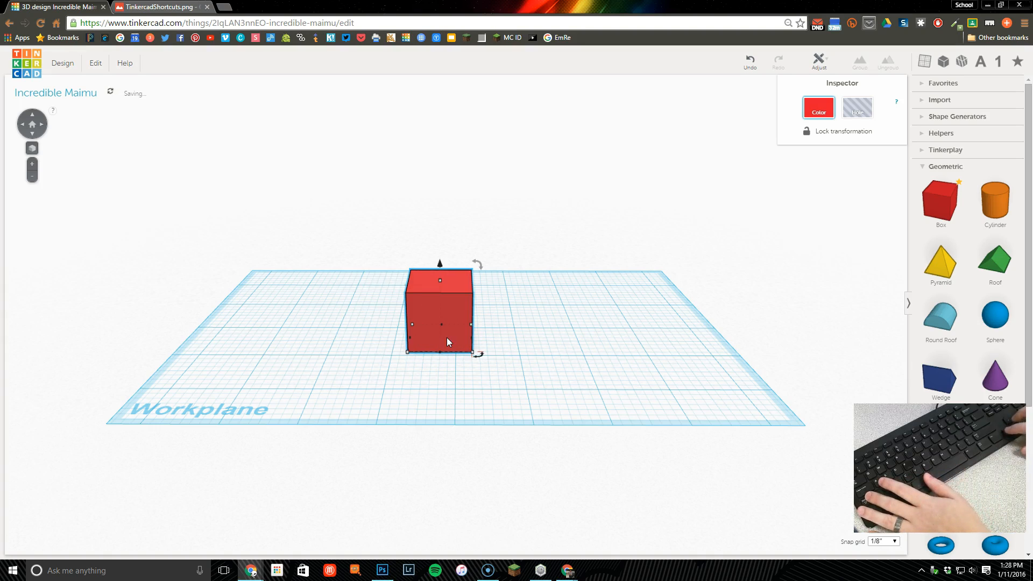
key(shift+Right)
key(shift+Left)
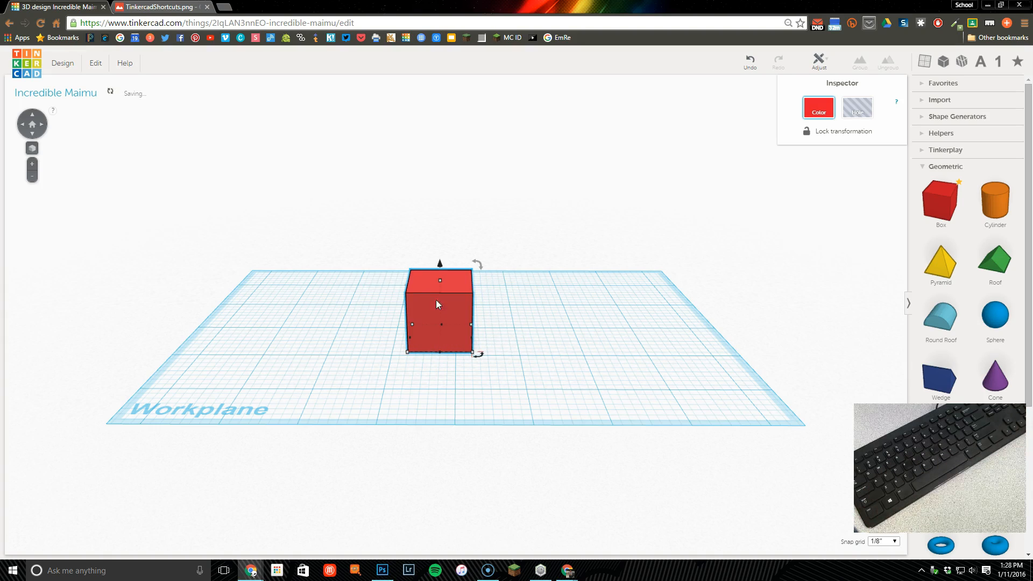
Check the shortcuts chart for object duplication, and delete the red box from the workplane.
key(ctrl+Tab)
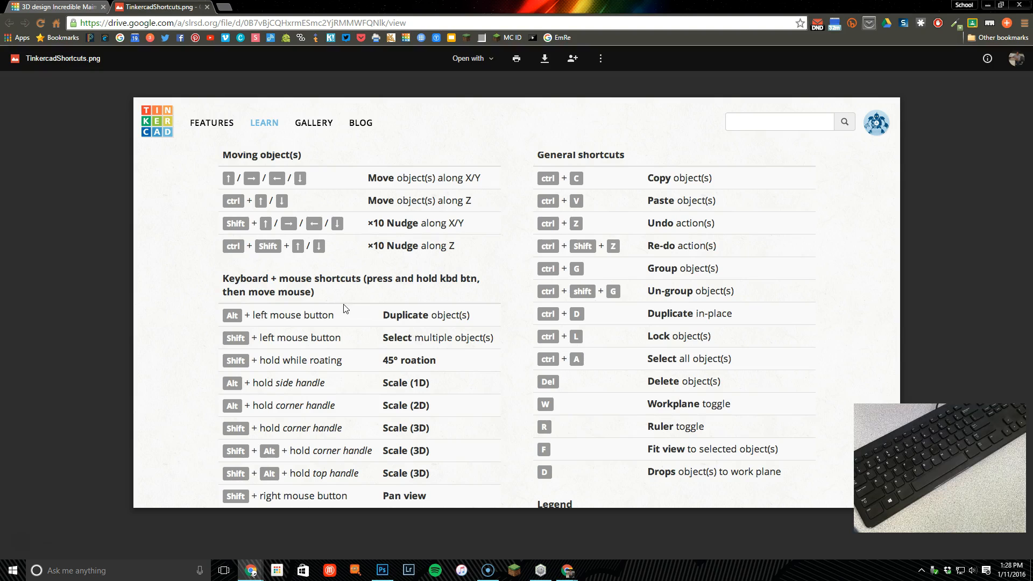
key(ctrl+Tab)
key(Delete)
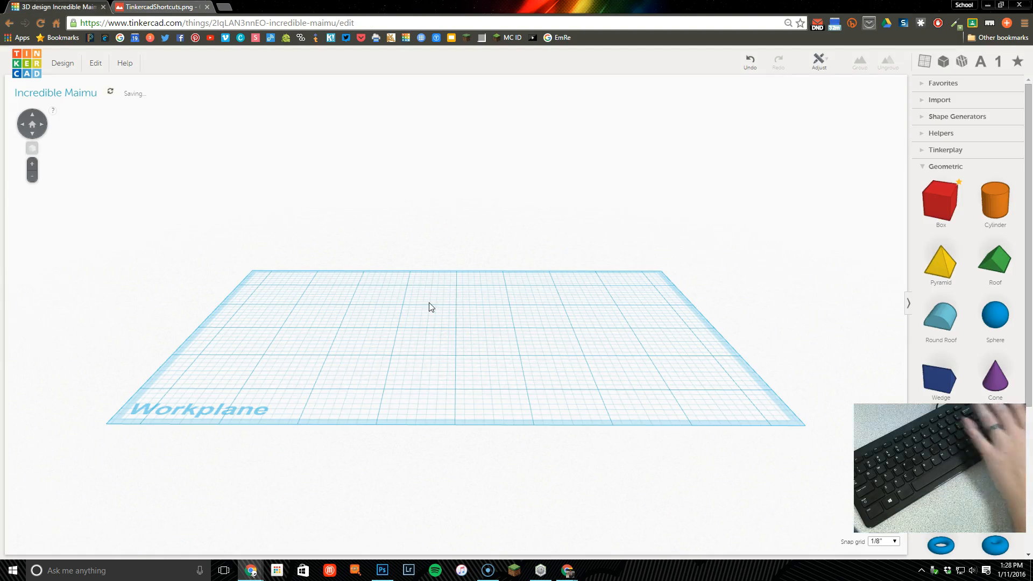
Place a red letter A from the letter shapes on the workplane and scale it up.
scroll(950, 316, down, 2)
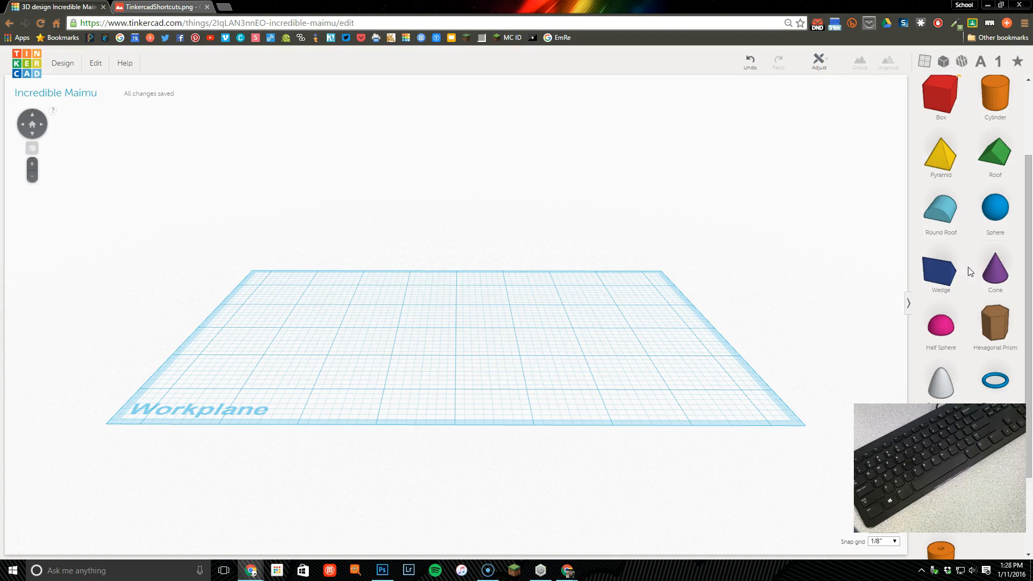
scroll(977, 245, down, 2)
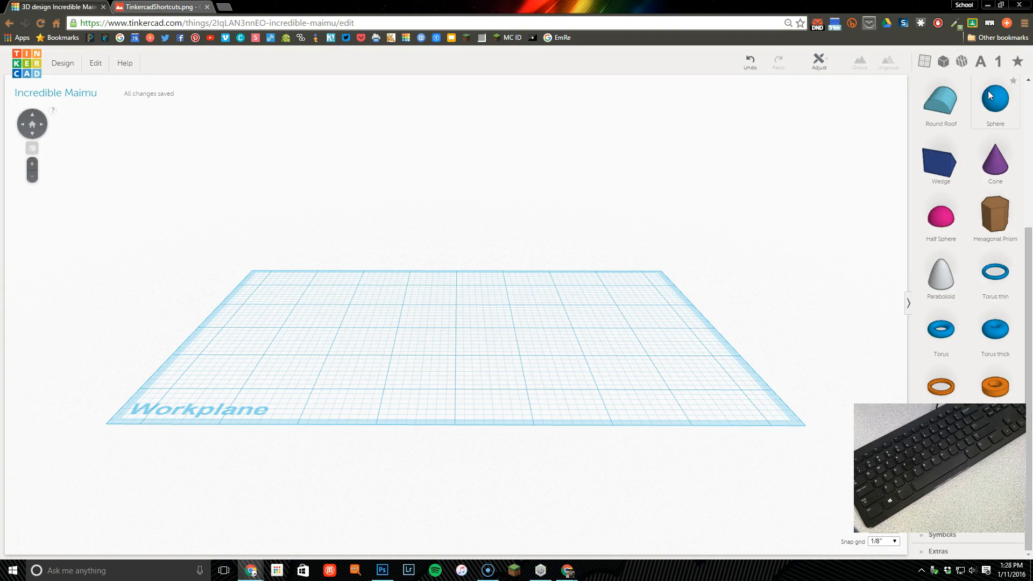
click(983, 69)
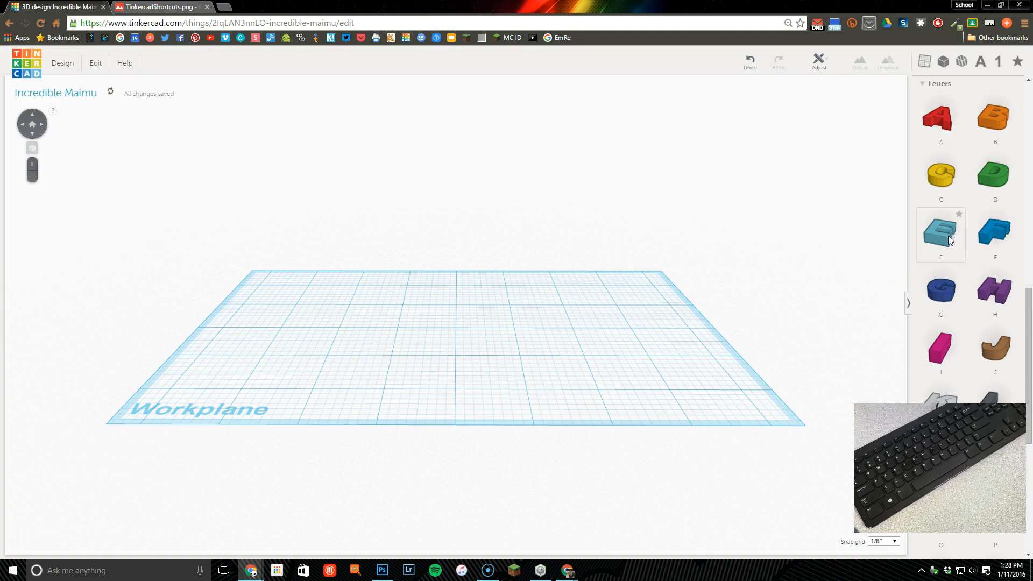
drag(944, 126, 443, 360)
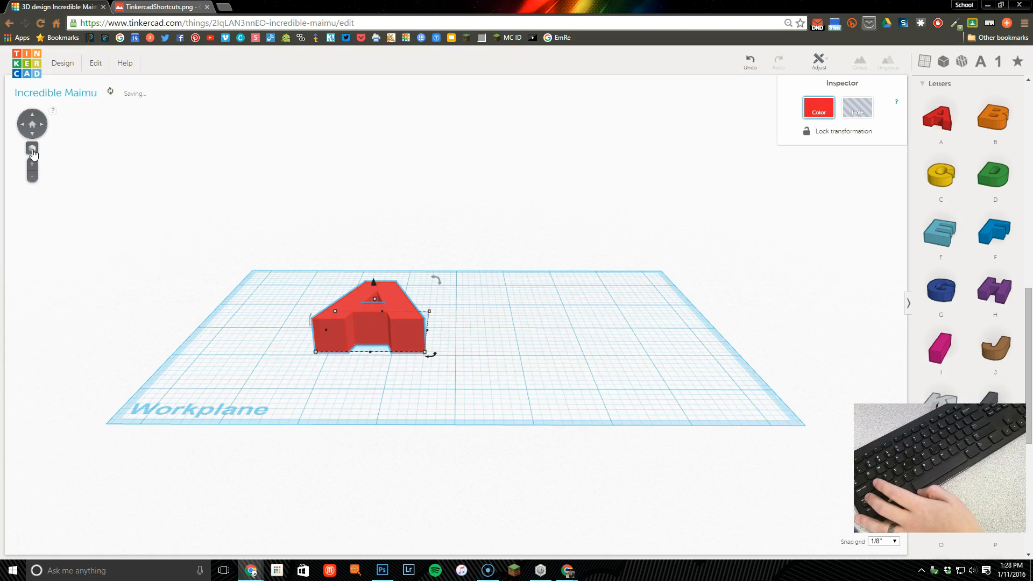
key(f)
right_drag(637, 285, 931, 209)
Place a second, default-size letter A beside the large one and delete it.
drag(941, 120, 647, 304)
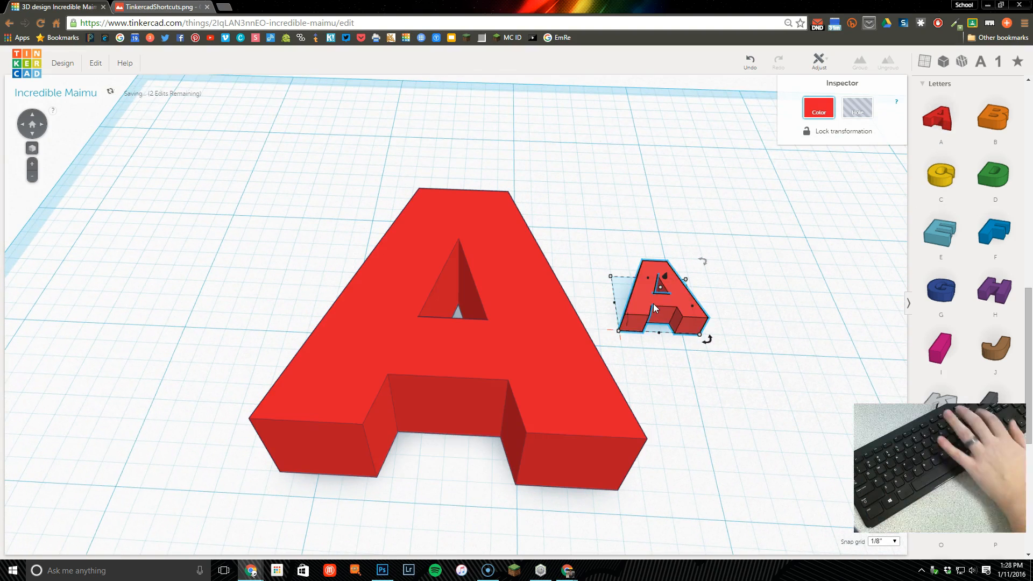
key(Delete)
Duplicate the large letter A and place the copy about 1¾″ to its right.
key(ctrl+a)
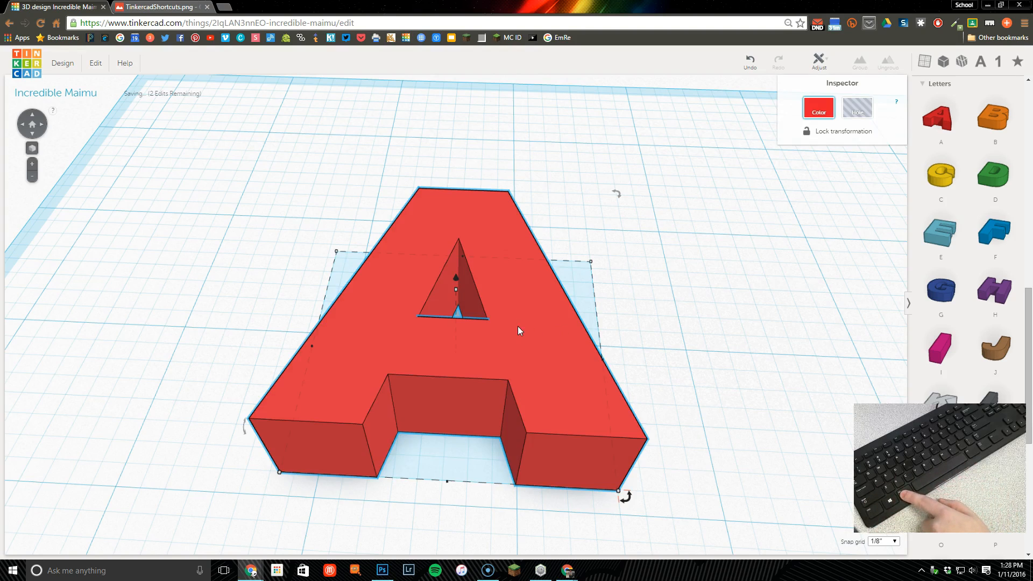
alt+drag(544, 329, 861, 347)
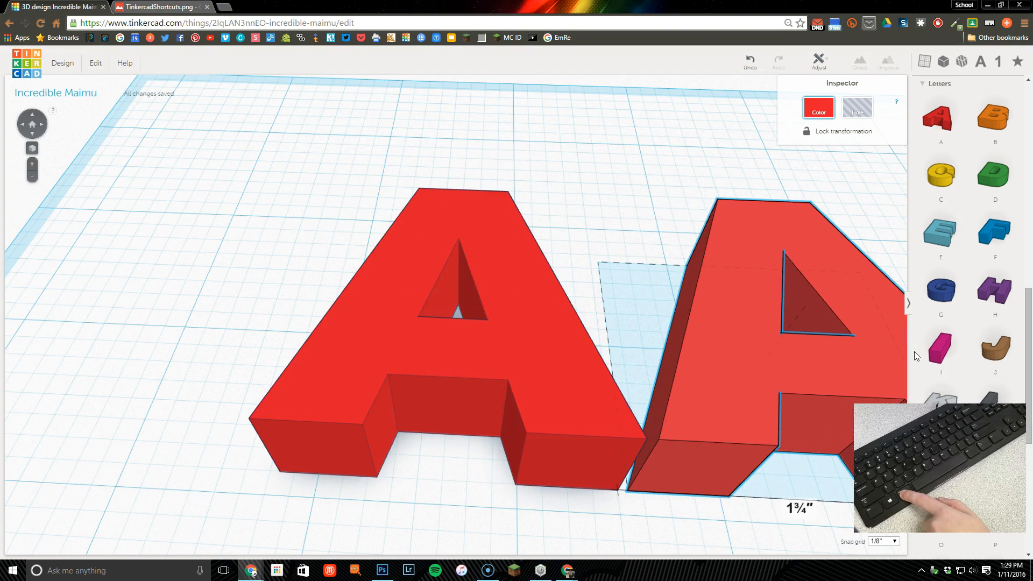
scroll(760, 332, down, 3)
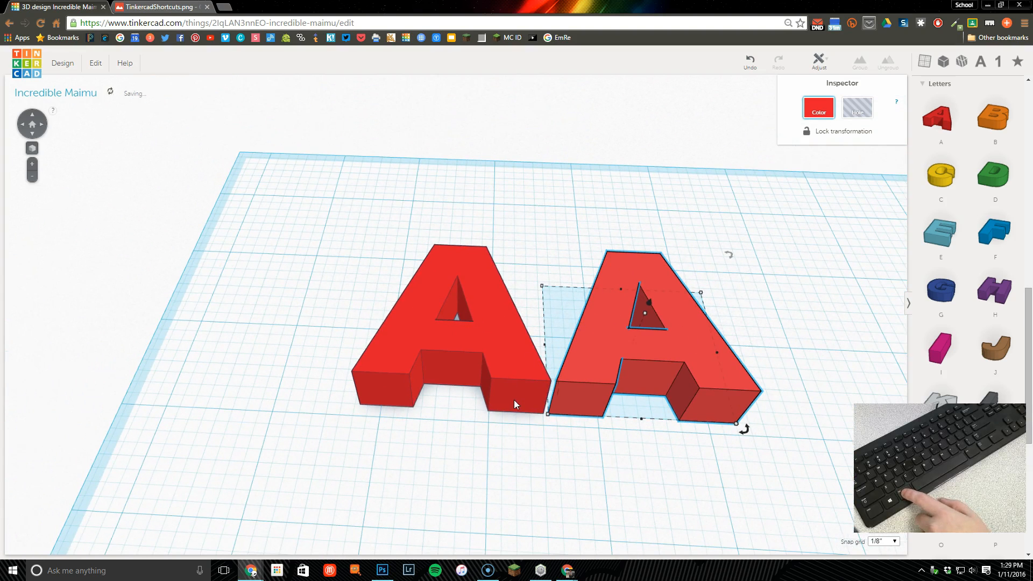
key(Escape)
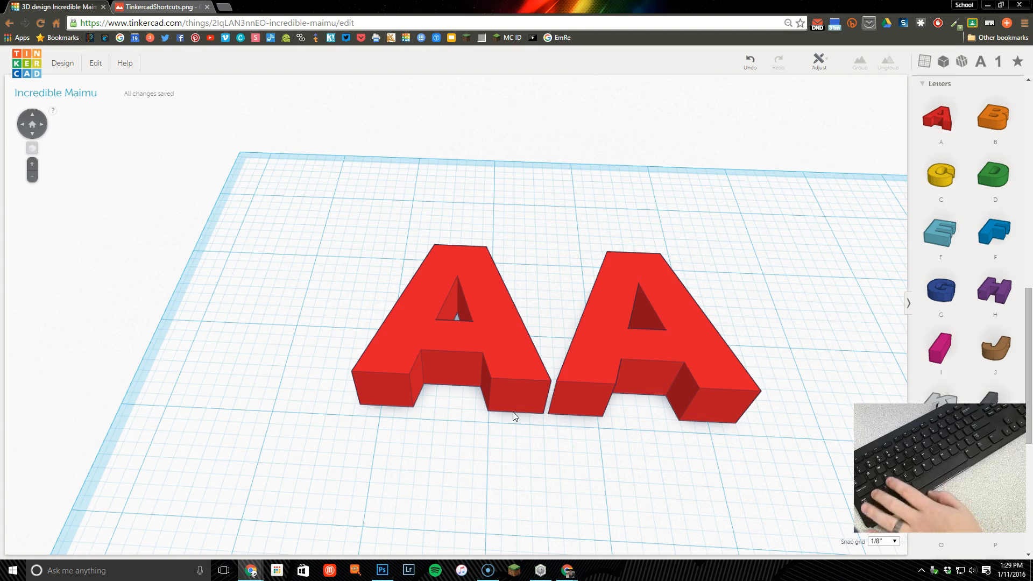
Duplicate both large letter A shapes together and place the copies directly in front of the originals.
click(495, 383)
shift+click(591, 370)
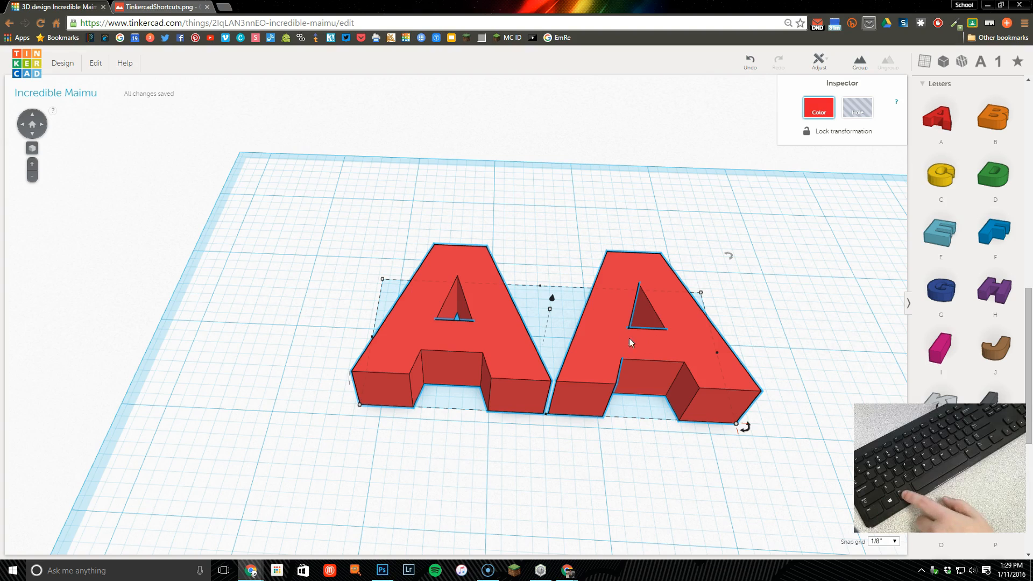
alt+drag(596, 337, 619, 517)
key(f)
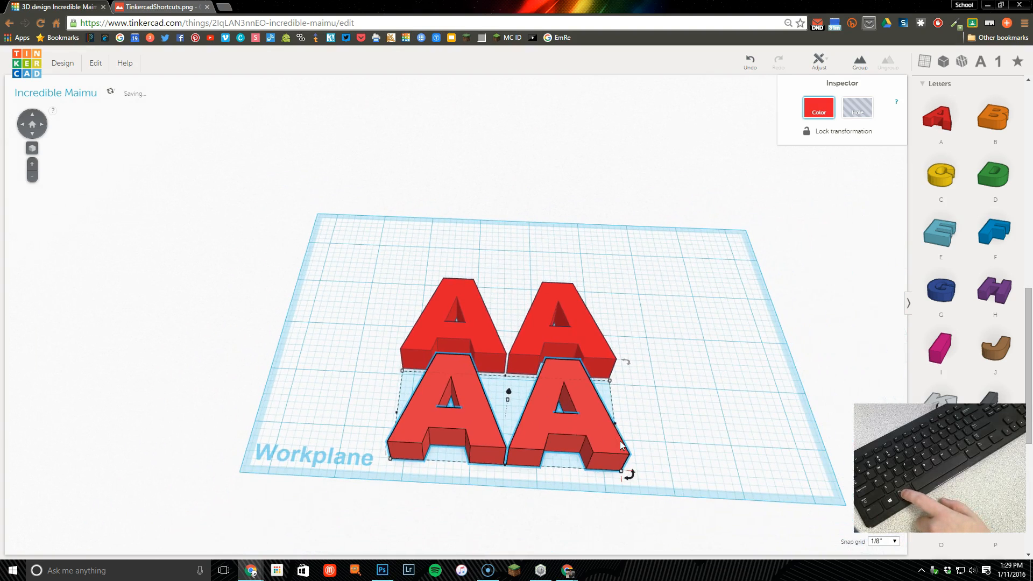
Select all four letter A shapes and delete them from the workplane.
click(681, 403)
drag(414, 391, 405, 403)
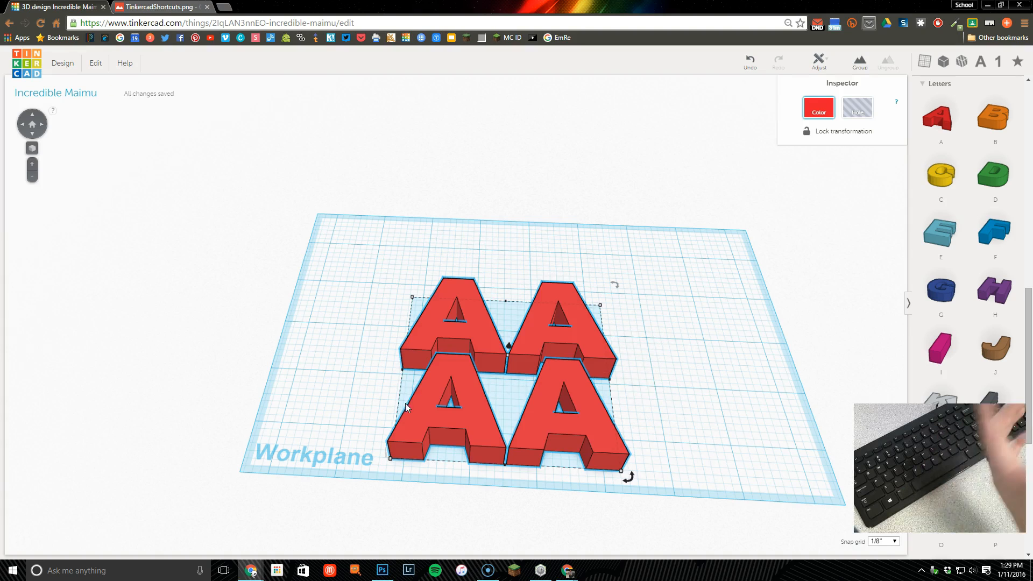
key(Delete)
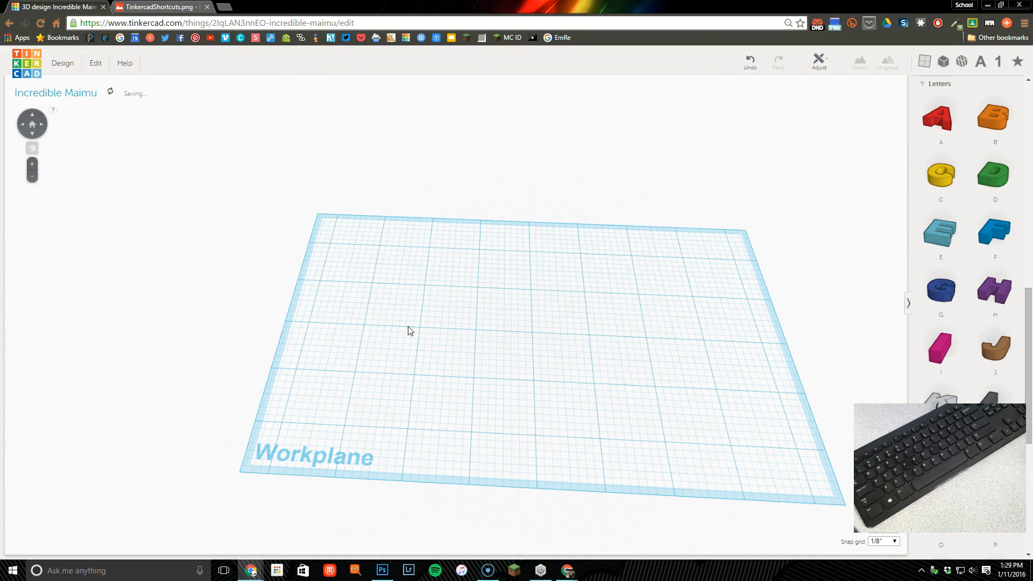
Place a letter E and a letter C side by side near the middle of the workplane.
key(ctrl+Tab)
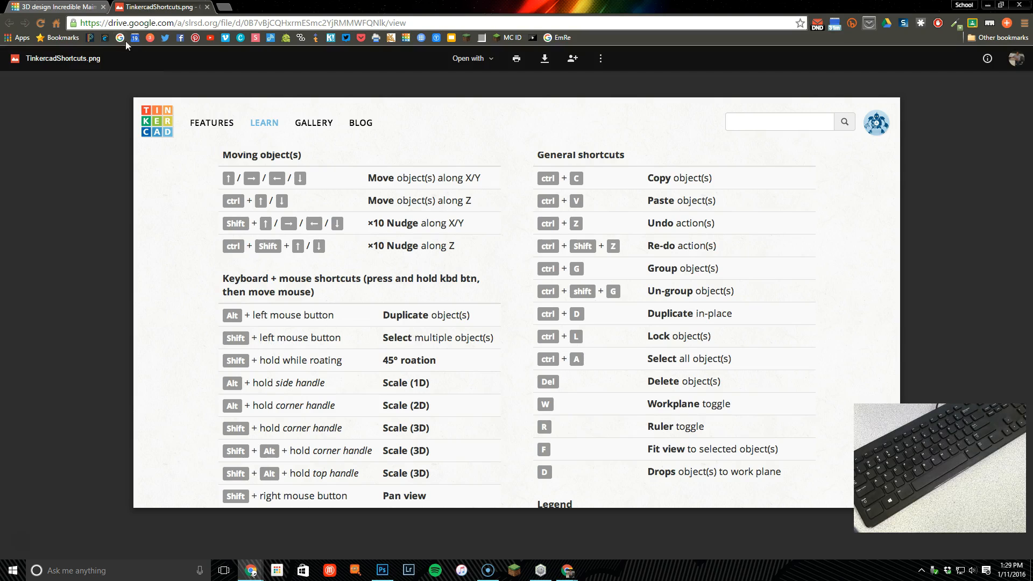
key(ctrl+shift+Tab)
click(949, 230)
drag(938, 176, 501, 342)
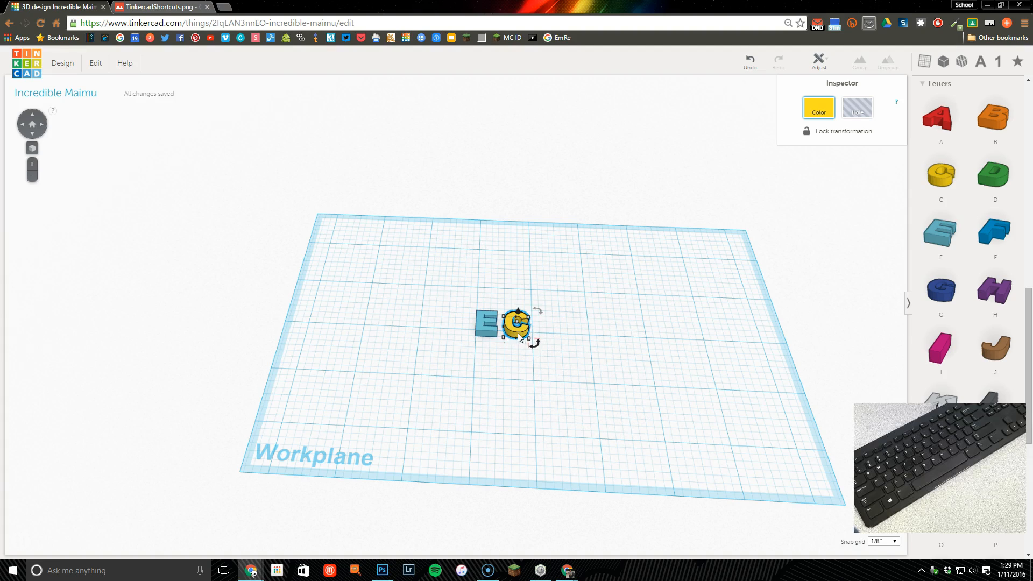
Select the letters E and C together, and place a letter G in front of them and a letter H to their right.
click(482, 333)
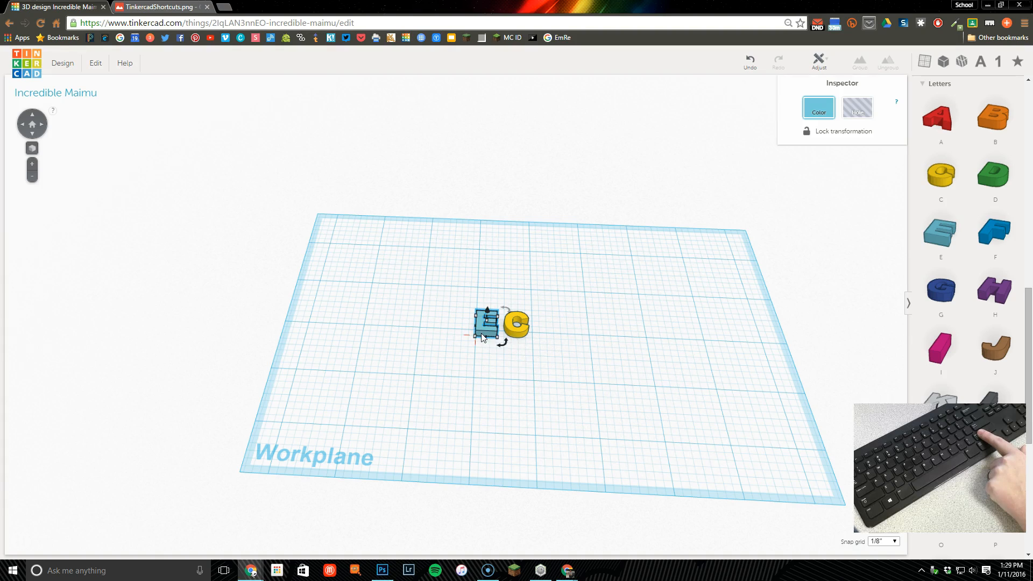
shift+click(511, 330)
drag(942, 291, 526, 383)
drag(994, 299, 634, 347)
Select the letters H, G, C and E together and delete them from the workplane.
shift+click(532, 385)
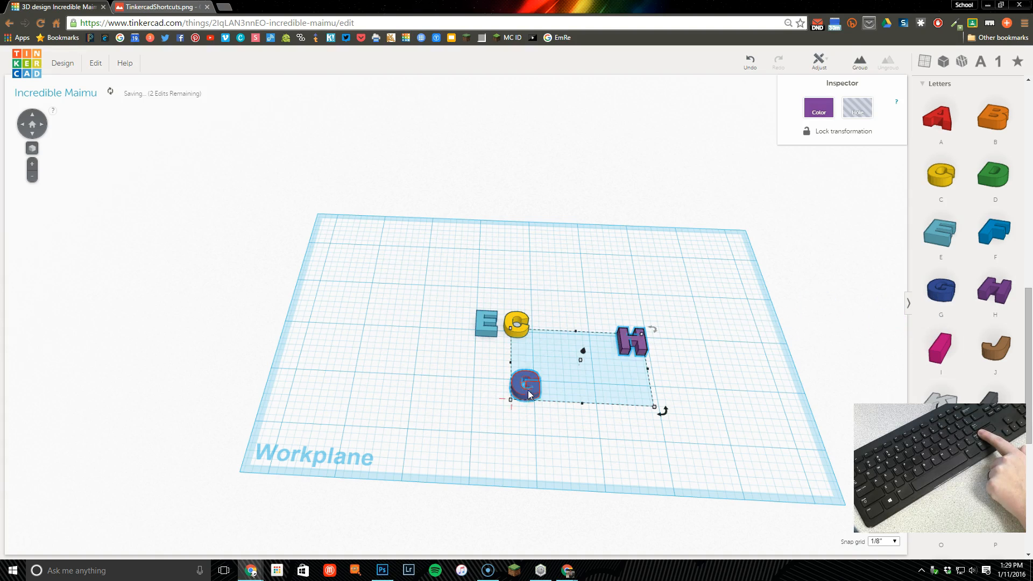
shift+click(518, 328)
shift+click(480, 333)
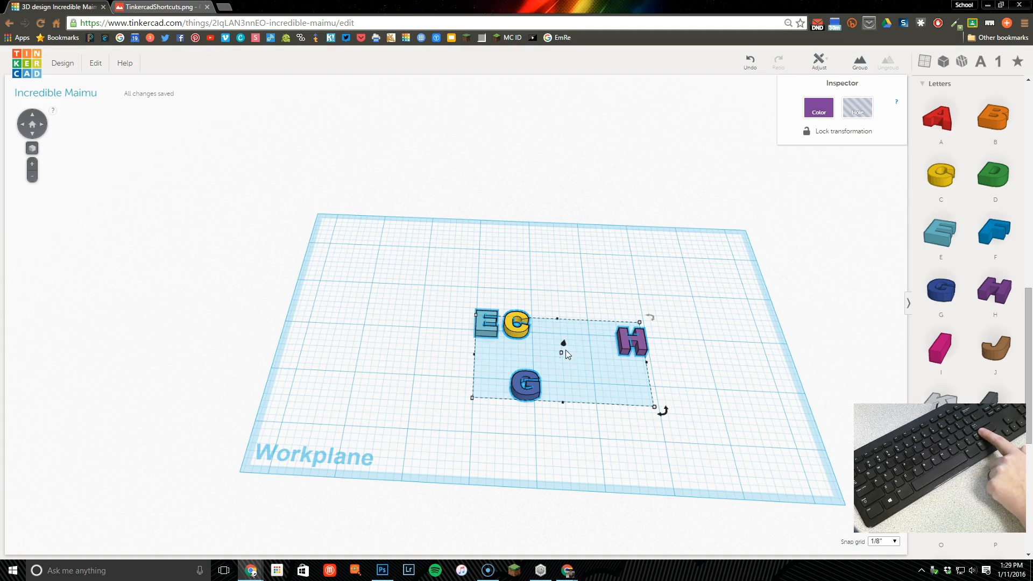
key(Delete)
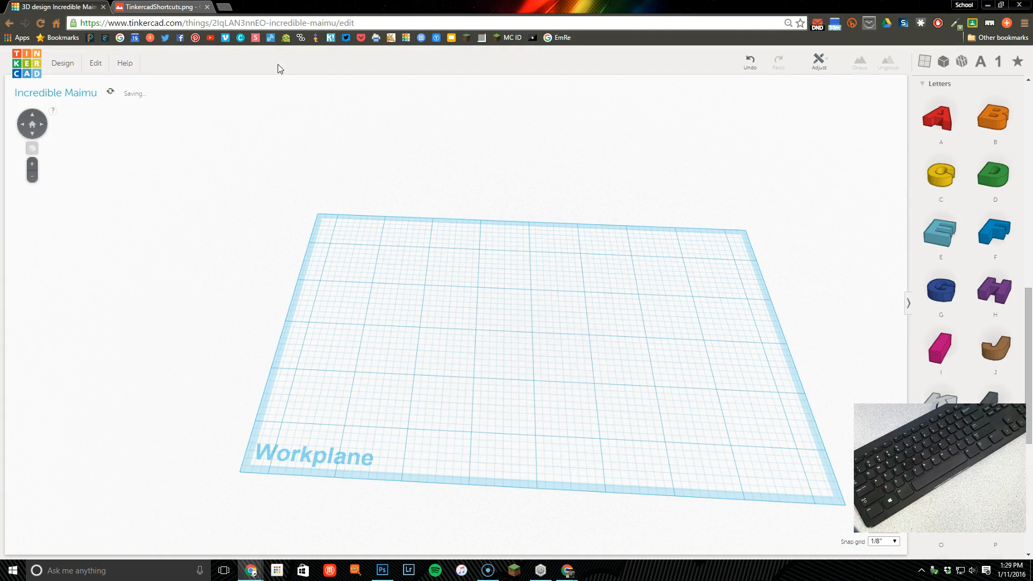
Consult the shortcut list and spell ALL on the workplane using a letter A and two letter L shapes side by side.
click(190, 11)
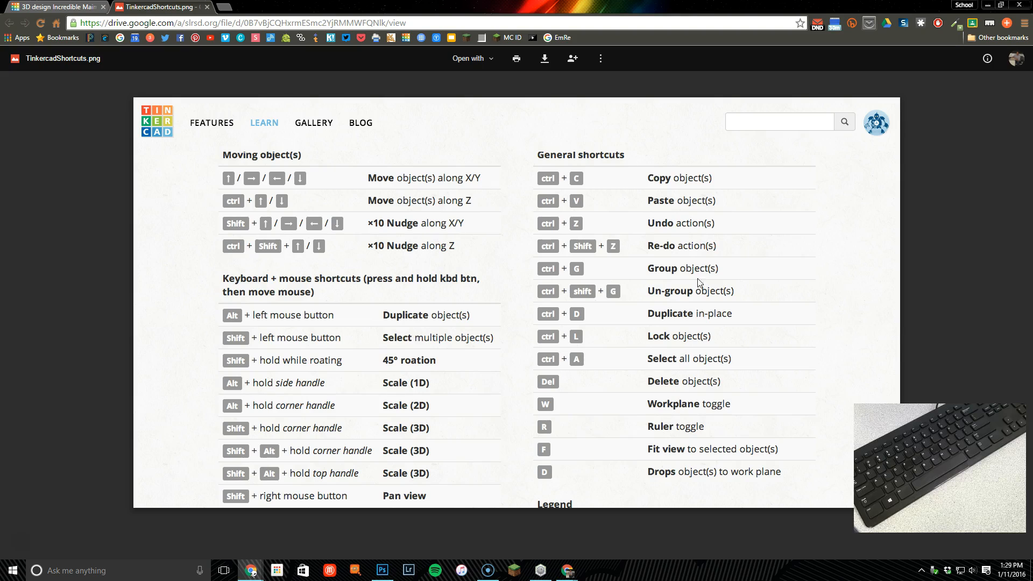
click(94, 9)
drag(937, 118, 417, 331)
scroll(957, 290, down, 1)
drag(996, 340, 442, 336)
drag(997, 359, 464, 339)
click(483, 347)
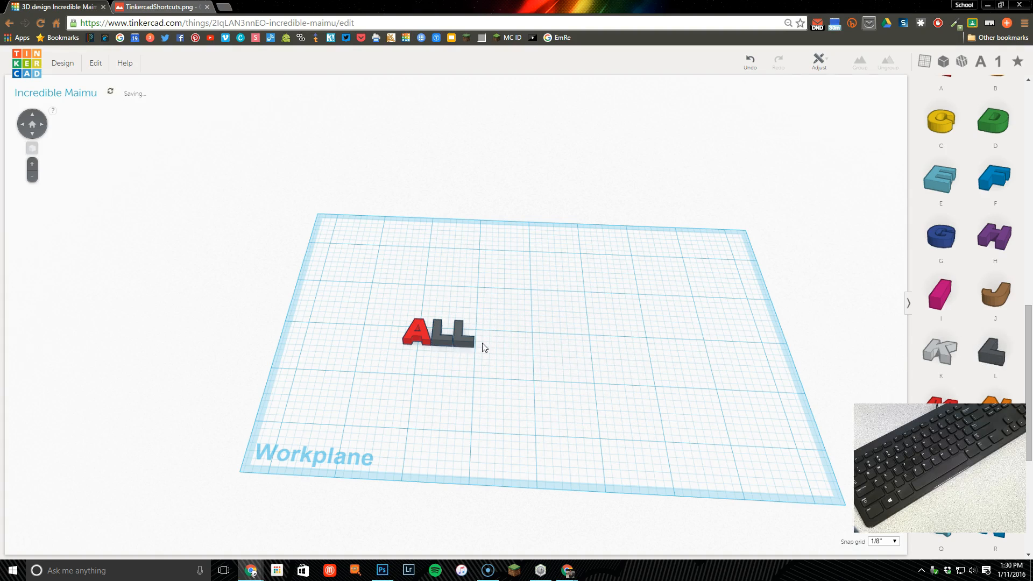
Enlarge only the letter A by its front corner and undo the resize.
click(407, 339)
drag(403, 345, 364, 361)
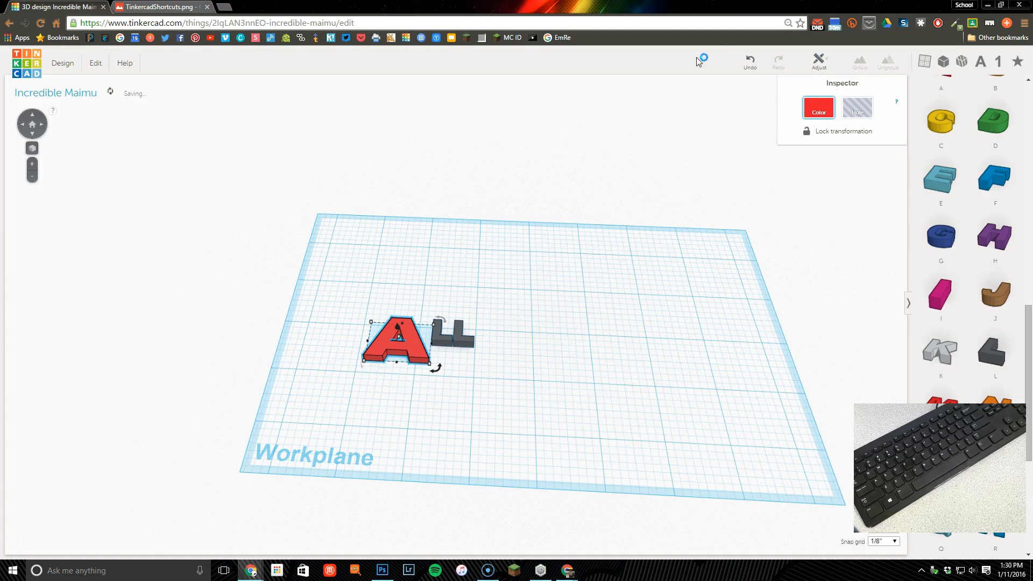
click(750, 60)
click(601, 300)
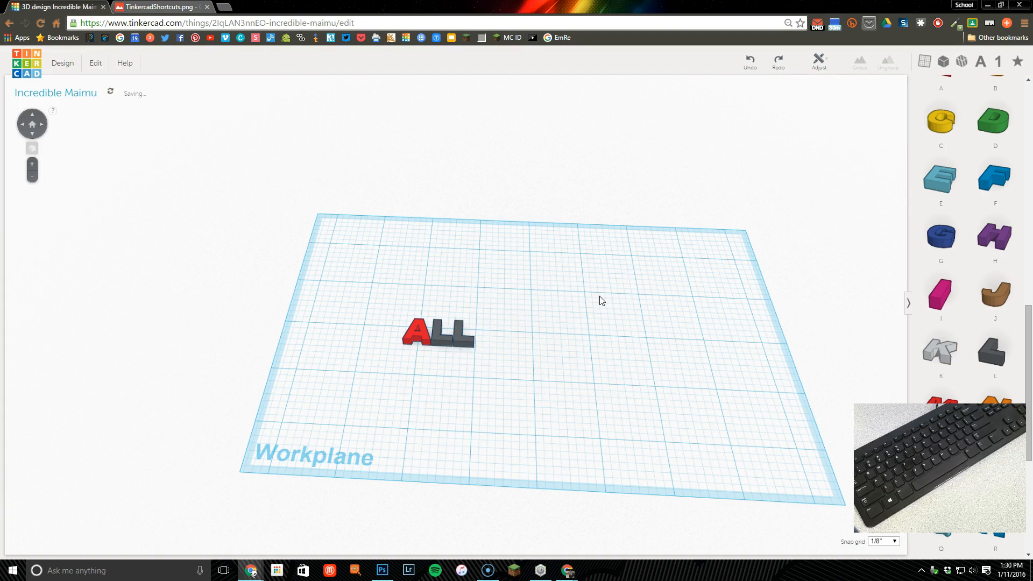
Group the three letters of ALL and enlarge the group proportionally to about 3.67″ long, 1.31″ deep and 0.47″ high.
click(466, 350)
shift+click(437, 345)
shift+click(420, 343)
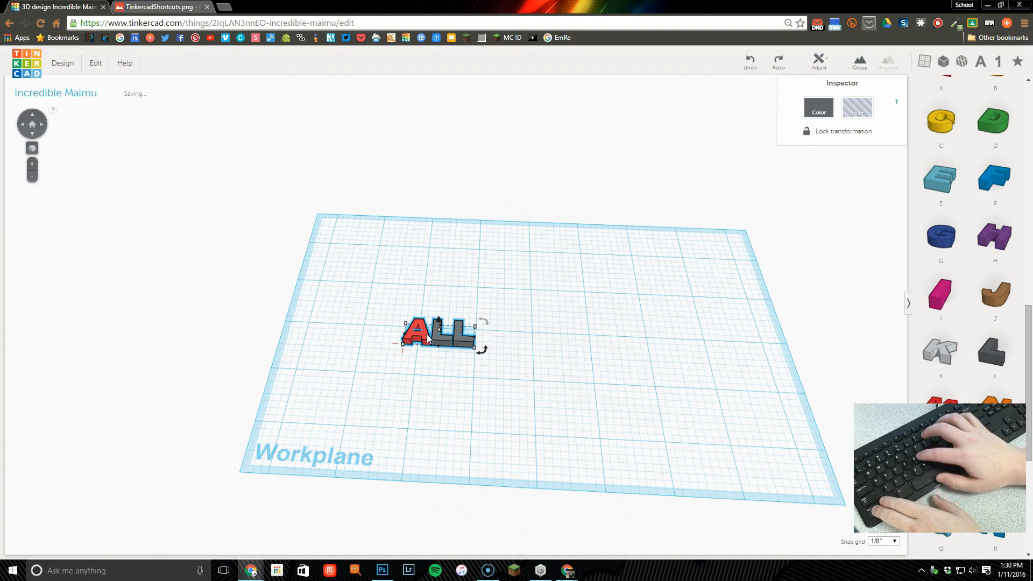
key(ctrl+g)
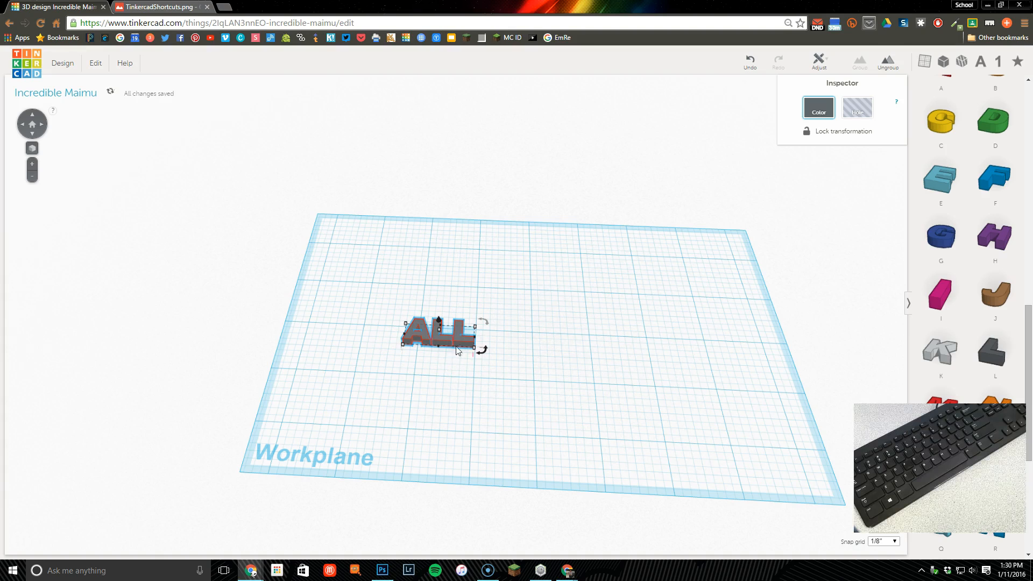
drag(446, 345, 595, 384)
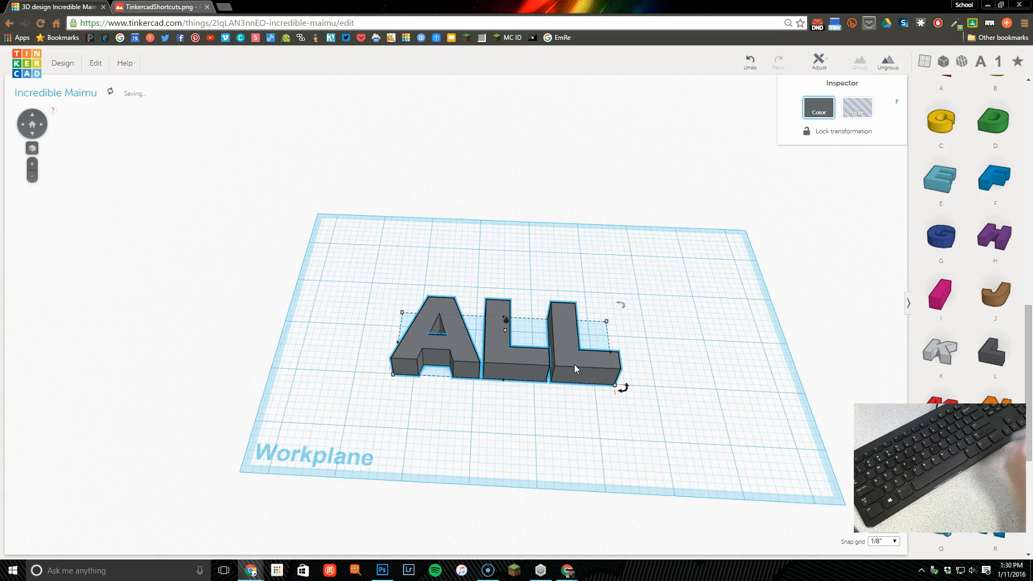
click(633, 343)
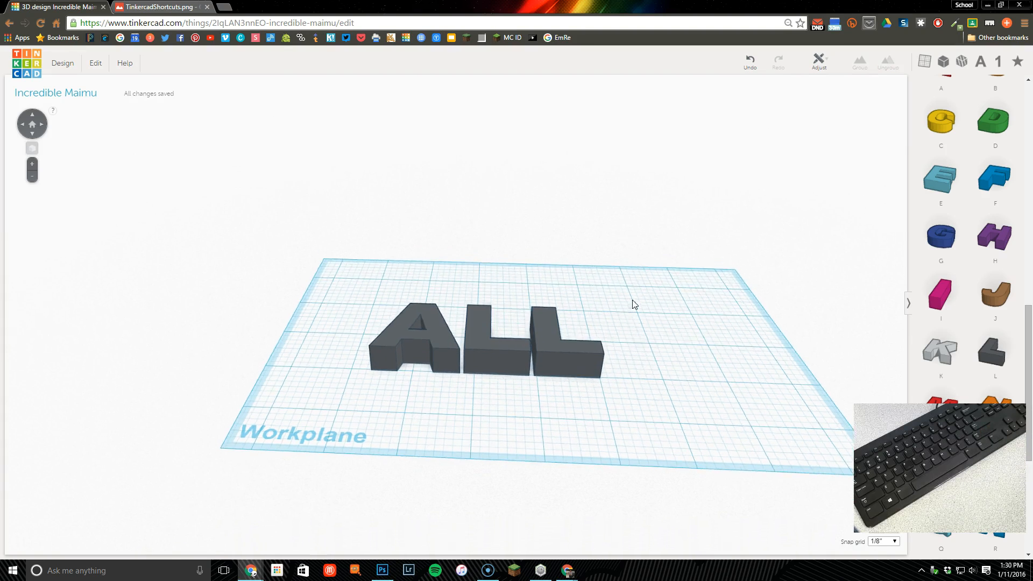
Look up the ruler shortcut, and try placing the ruler at the front corner of the letter A and removing it.
key(ctrl+Tab)
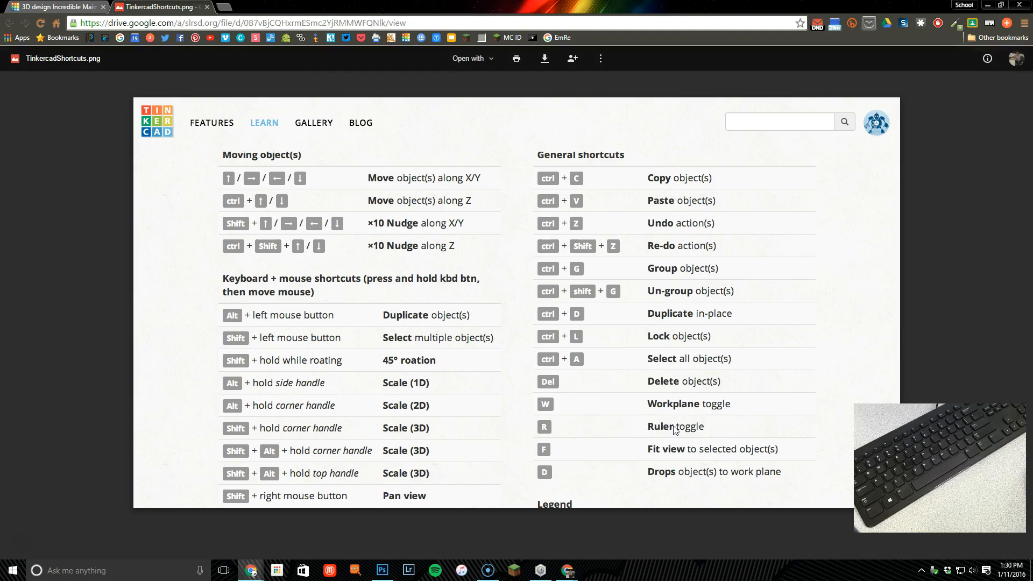
click(85, 10)
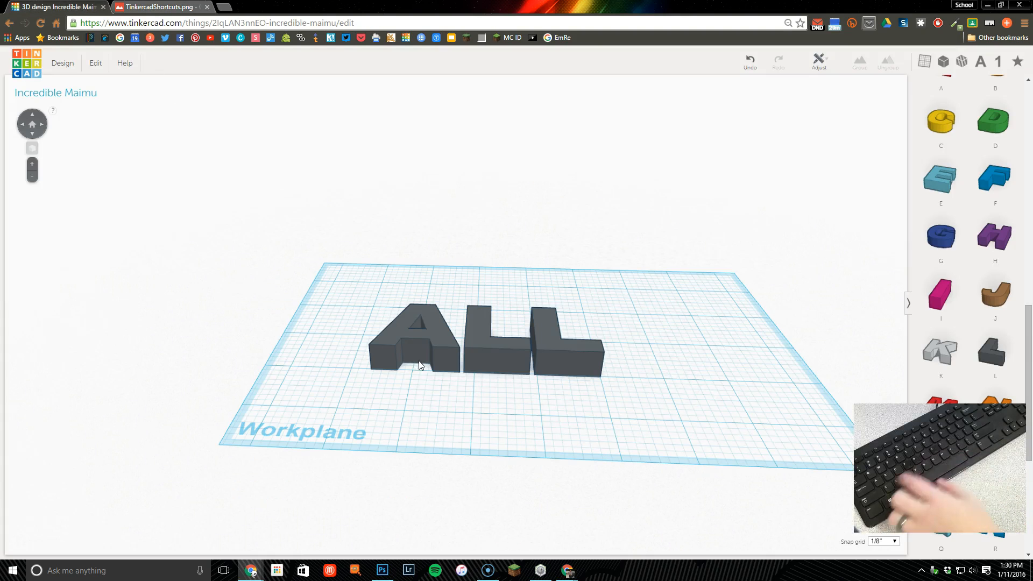
click(375, 371)
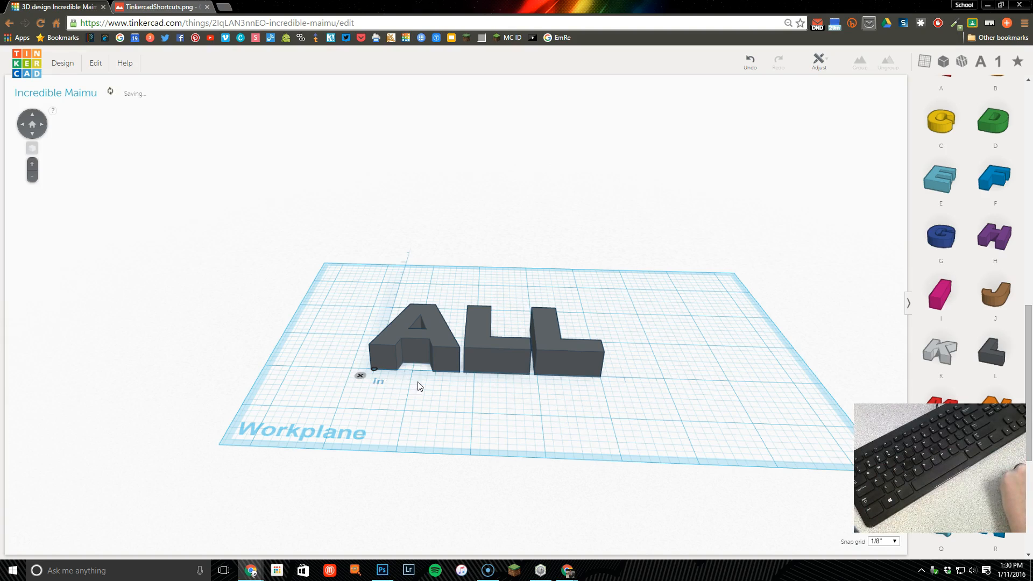
click(360, 376)
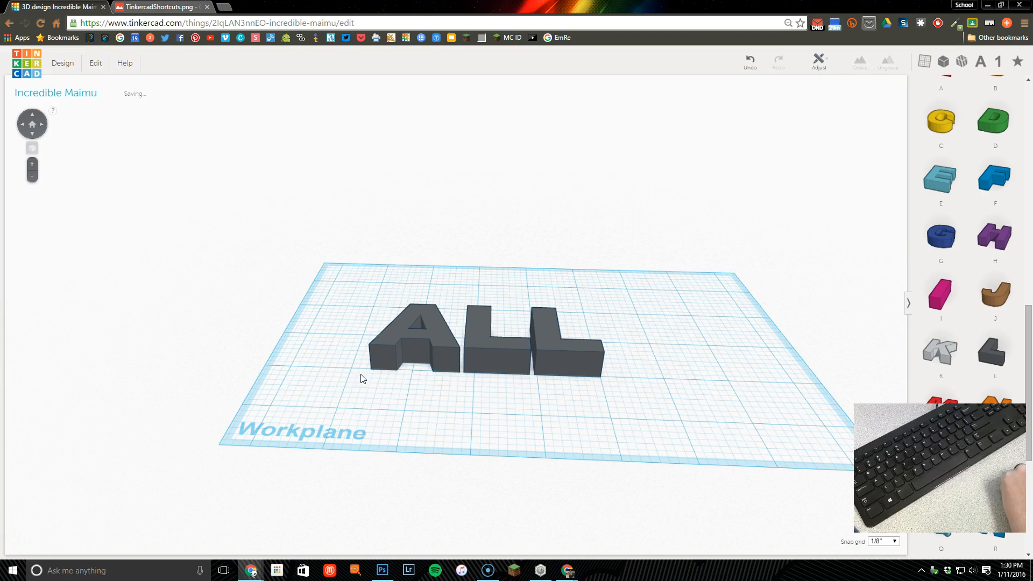
key(r)
click(357, 373)
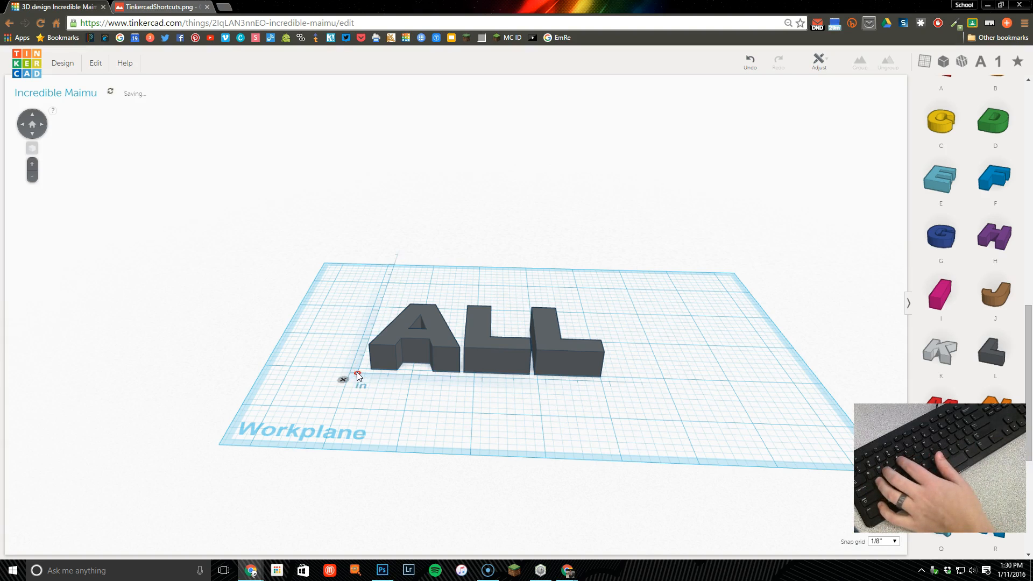
right_drag(302, 395, 454, 416)
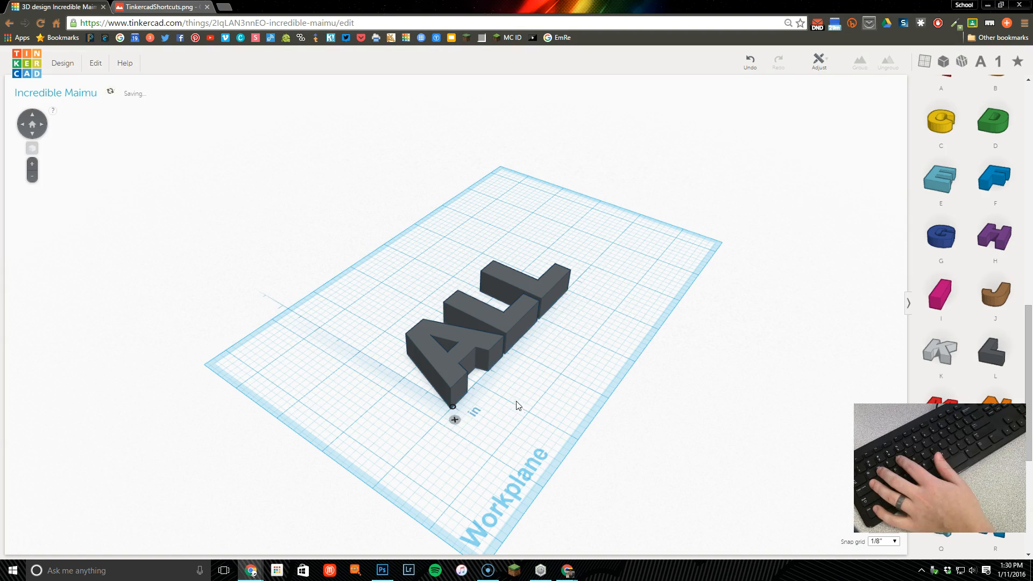
click(455, 420)
Place the ruler at the front corner of the letter A and select the ALL group to show its dimensions.
right_drag(487, 415, 403, 407)
key(r)
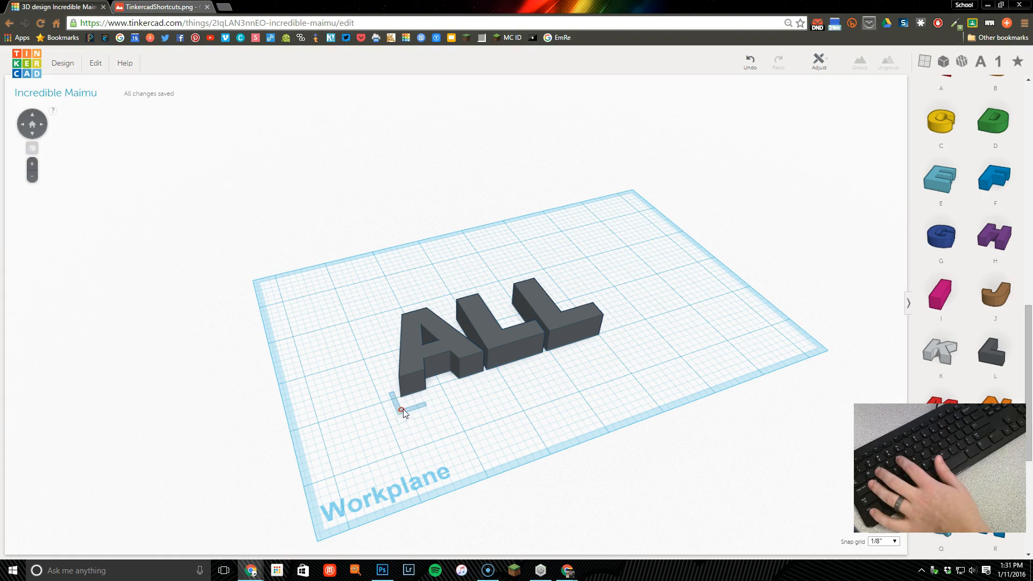
click(402, 398)
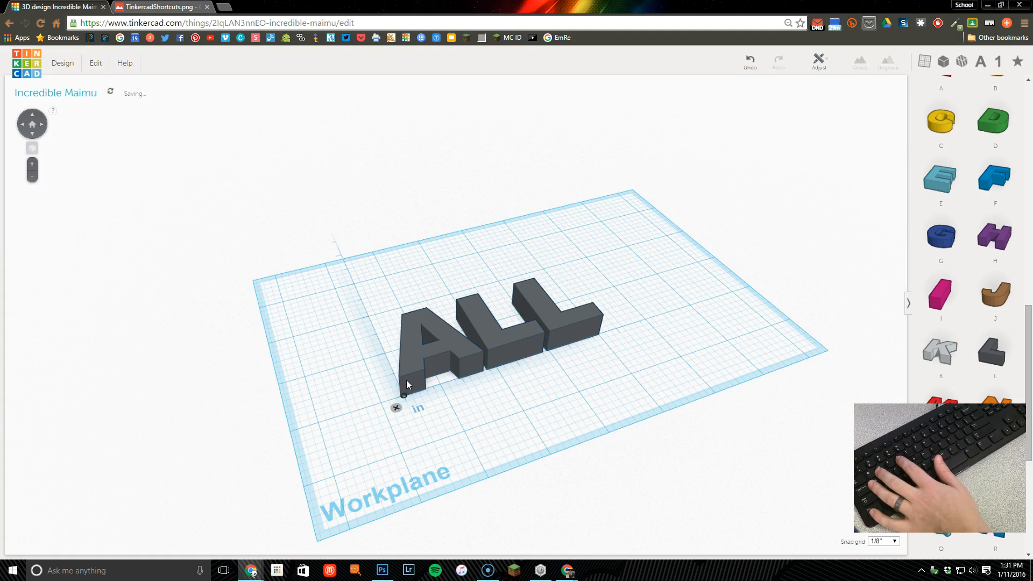
click(405, 380)
right_drag(434, 438, 462, 407)
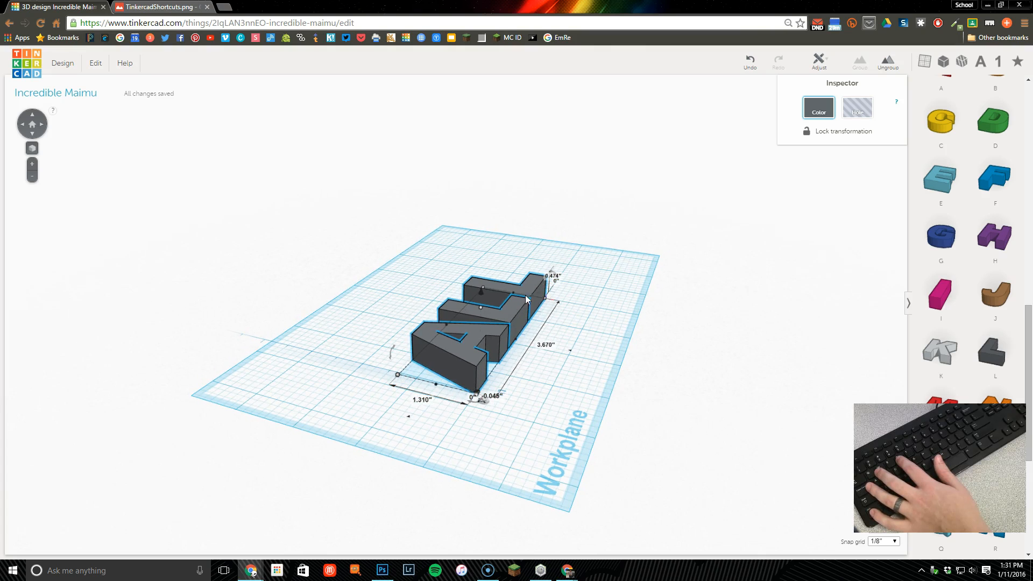
right_drag(578, 371, 458, 410)
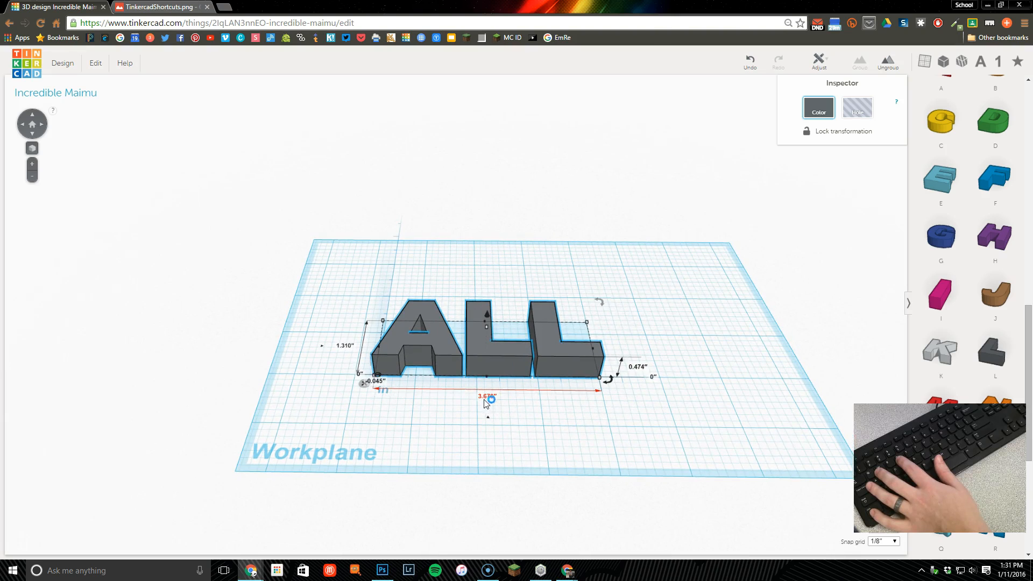
right_drag(418, 411, 355, 395)
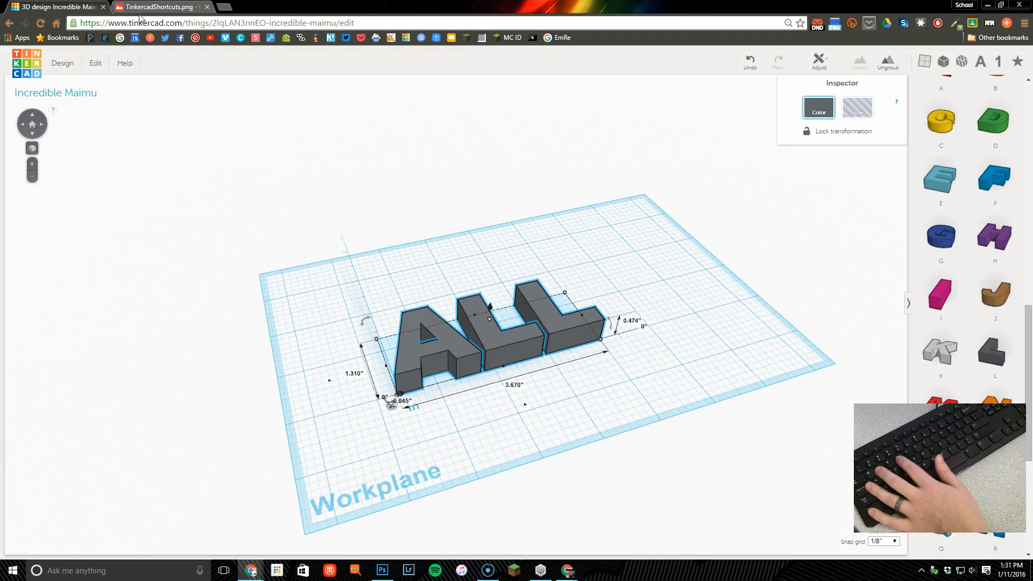
Check the shortcut list and raise the ALL group about 0.9″ above the workplane.
key(ctrl+Tab)
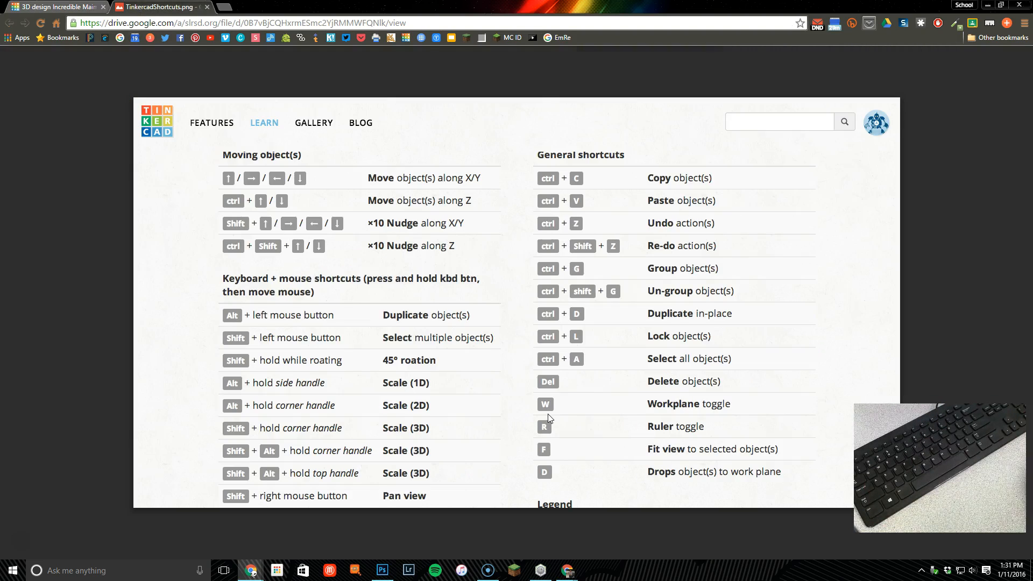
click(82, 7)
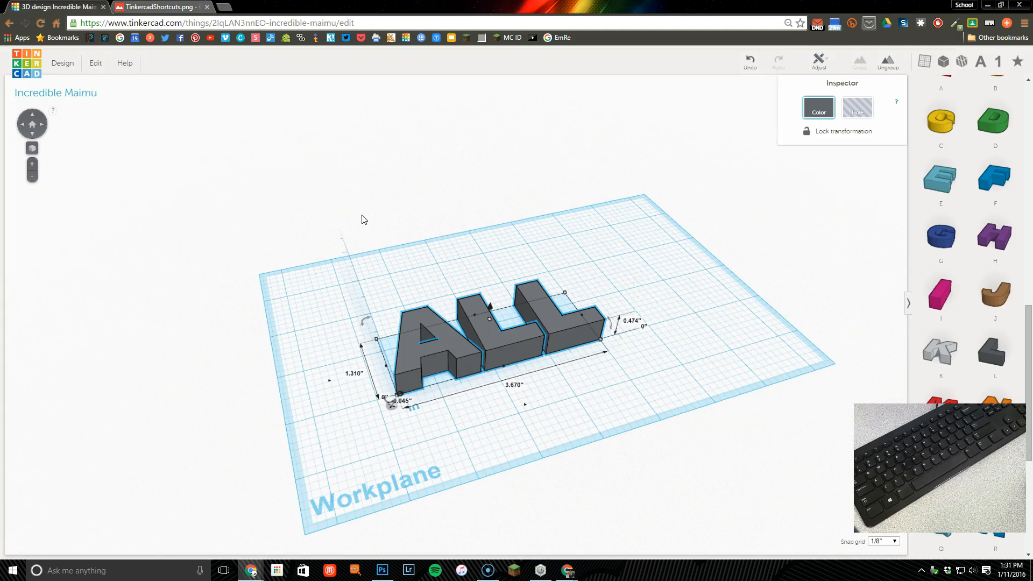
right_drag(508, 388, 506, 337)
drag(494, 307, 495, 255)
click(487, 391)
right_drag(486, 391, 402, 392)
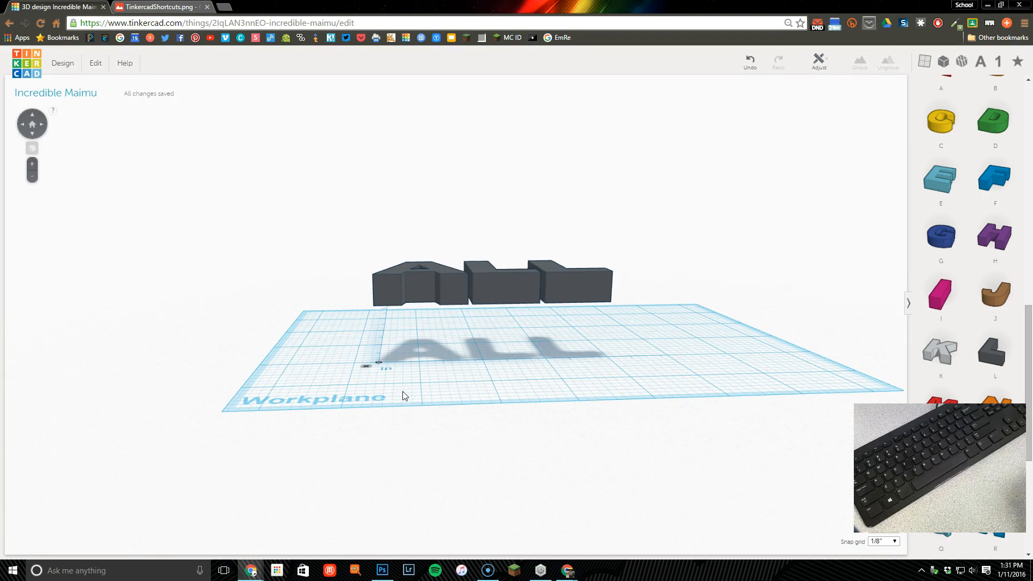
Drop the raised ALL group straight down onto the workplane.
click(486, 286)
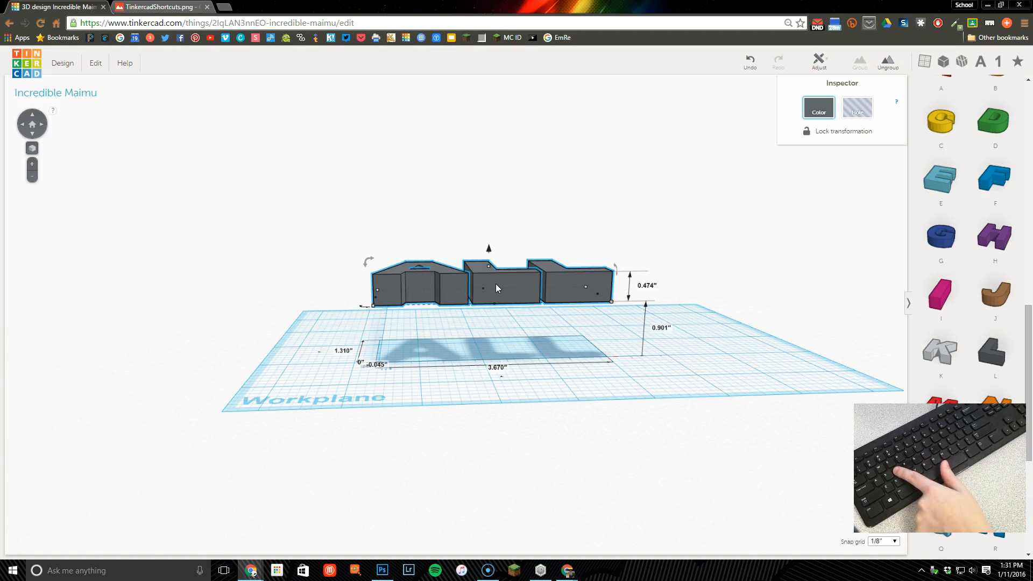
key(d)
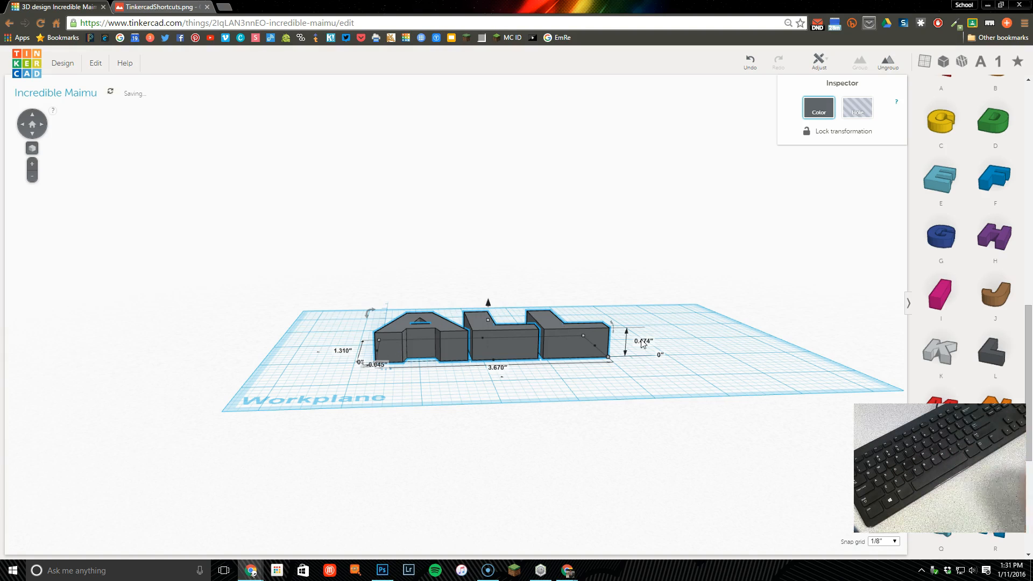